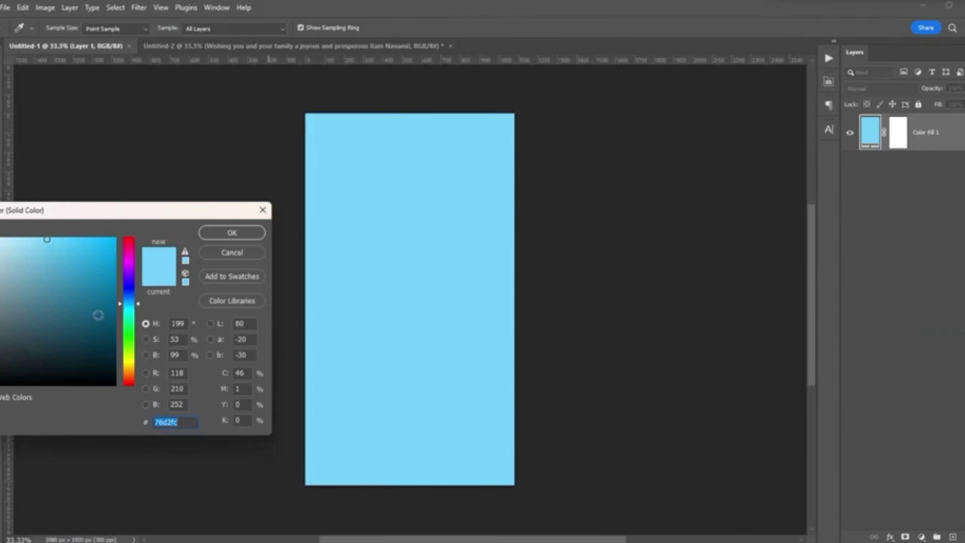
# Step: Change the background Color Fill from light blue to a deep teal
pyautogui.moveTo(83, 335); pyautogui.dragTo(97, 323)
pyautogui.click(126, 310)
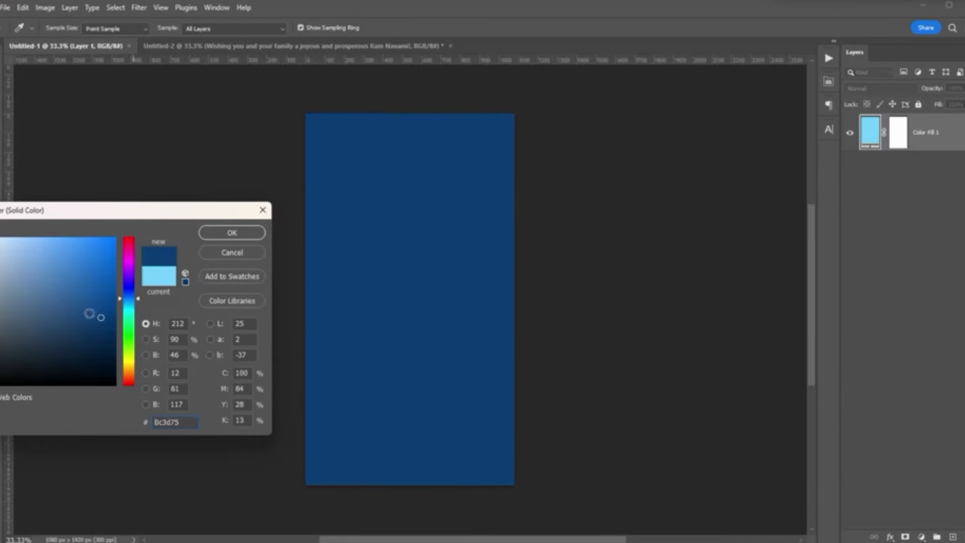
pyautogui.click(232, 232)
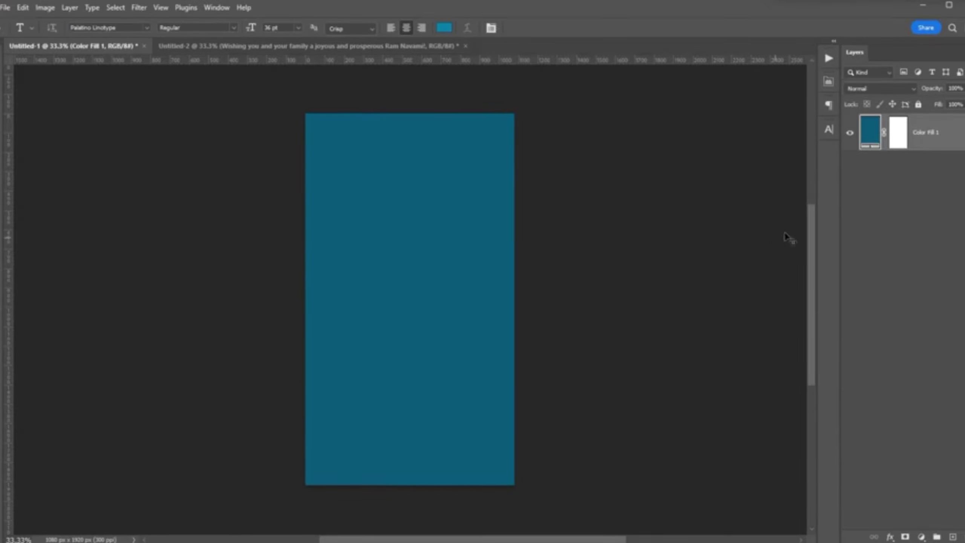
# Step: Put the teal fill layer in a group named BG and collapse it
pyautogui.hotkey('ctrl', 'g')
pyautogui.write('BG')
pyautogui.press('Return')
pyautogui.click(863, 120)
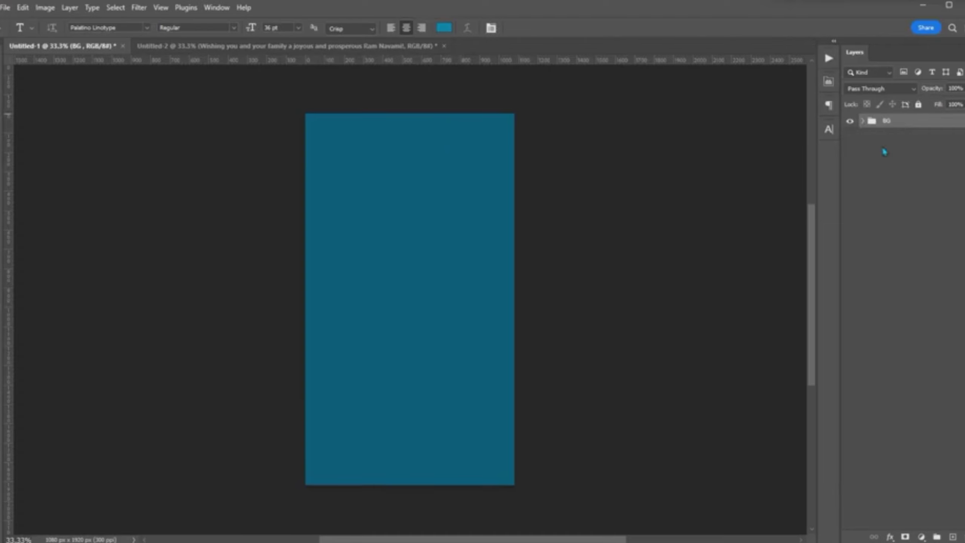
pyautogui.hotkey('alt', 'Tab')
# Step: Place the downloaded mandala image, name it MANDALA, and group it
pyautogui.moveTo(418, 121)
pyautogui.mouseDown()
pyautogui.moveTo(468, 128)
pyautogui.moveTo(458, 456)
pyautogui.mouseUp()
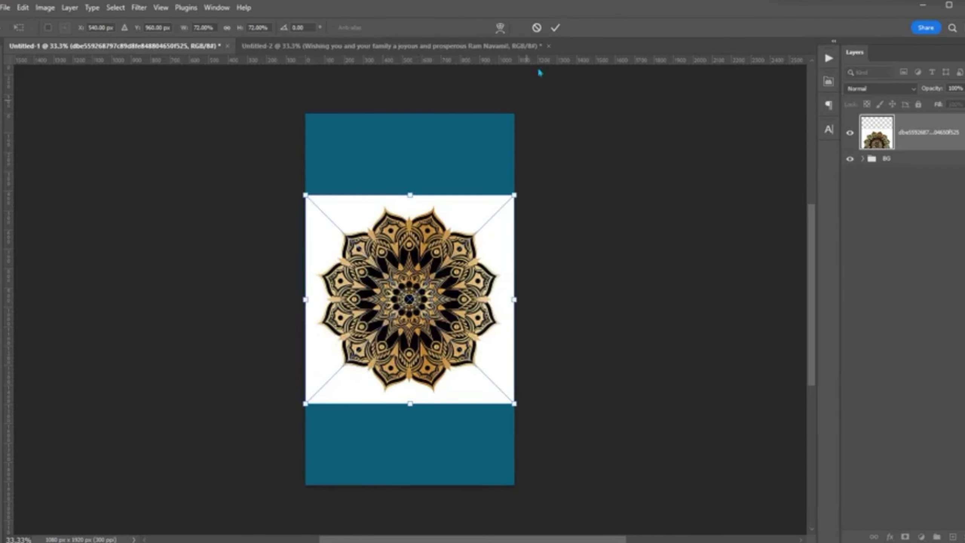
pyautogui.moveTo(409, 192); pyautogui.dragTo(415, 253)
pyautogui.press('Return')
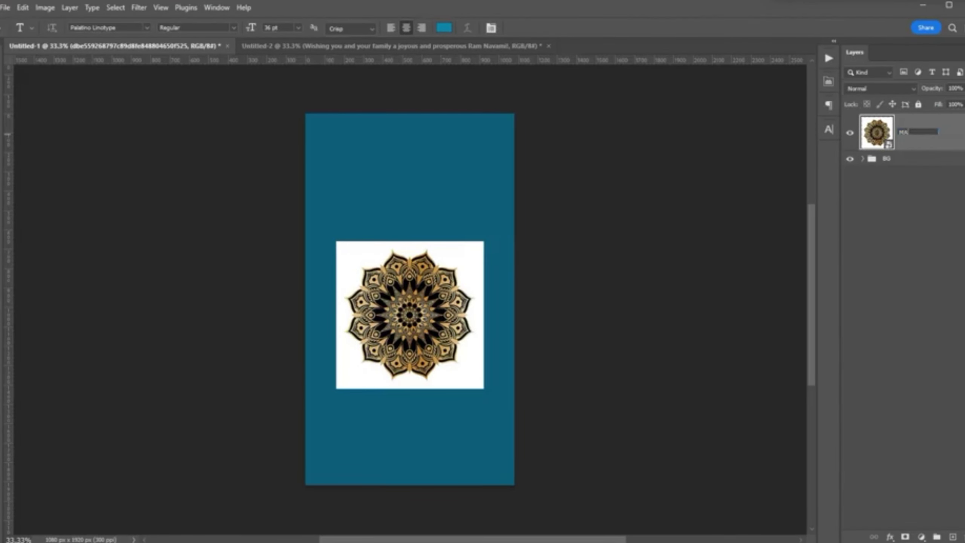
pyautogui.write('NDALA')
pyautogui.press('Return')
pyautogui.hotkey('ctrl', 'g')
pyautogui.write('dESIGN')
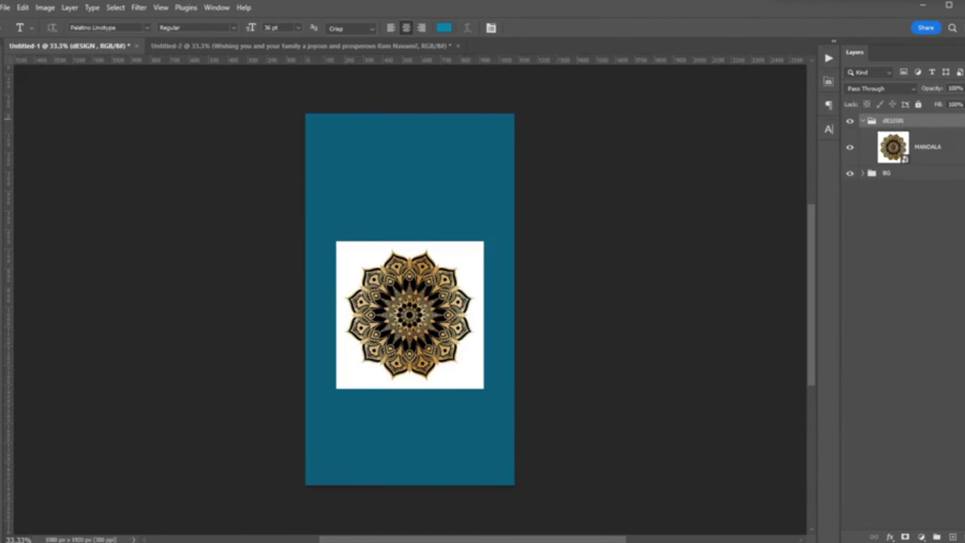
# Step: Rasterize the mandala and erase its white background with the Magic Eraser
pyautogui.click(923, 150)
pyautogui.press('e')
pyautogui.click(456, 272)
pyautogui.click(447, 190)
pyautogui.click(468, 371)
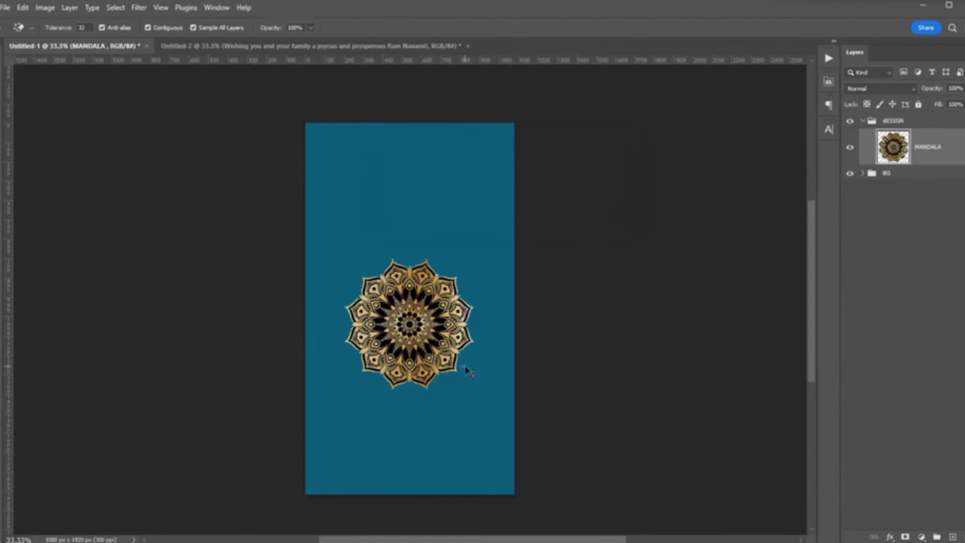
# Step: Enlarge the mandala to about 190%, move it to the top, and blend it with Lighten
pyautogui.hotkey('ctrl', 't')
pyautogui.moveTo(470, 291); pyautogui.dragTo(524, 355)
pyautogui.moveTo(452, 304)
pyautogui.mouseDown()
pyautogui.moveTo(412, 299)
pyautogui.moveTo(413, 267)
pyautogui.mouseUp()
pyautogui.press('Return')
pyautogui.click(880, 88)
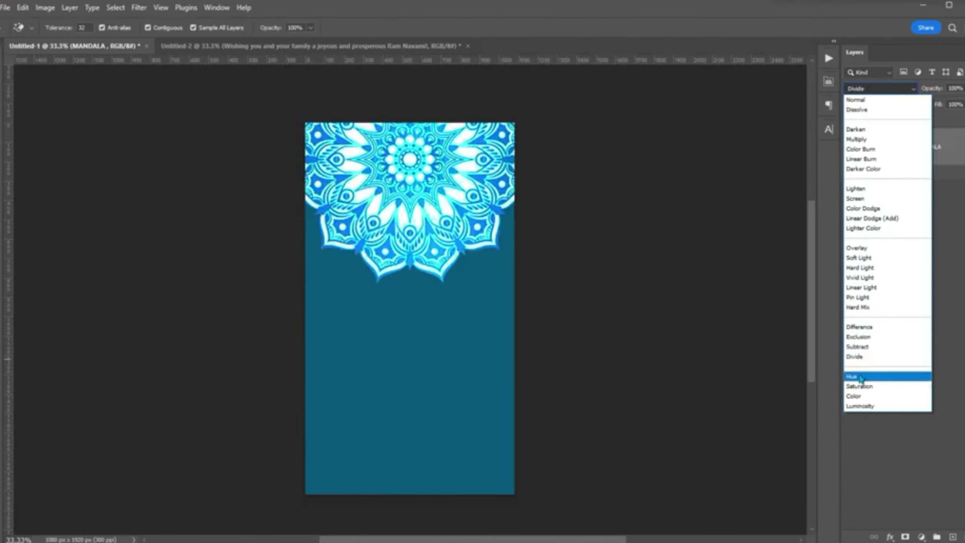
pyautogui.click(888, 189)
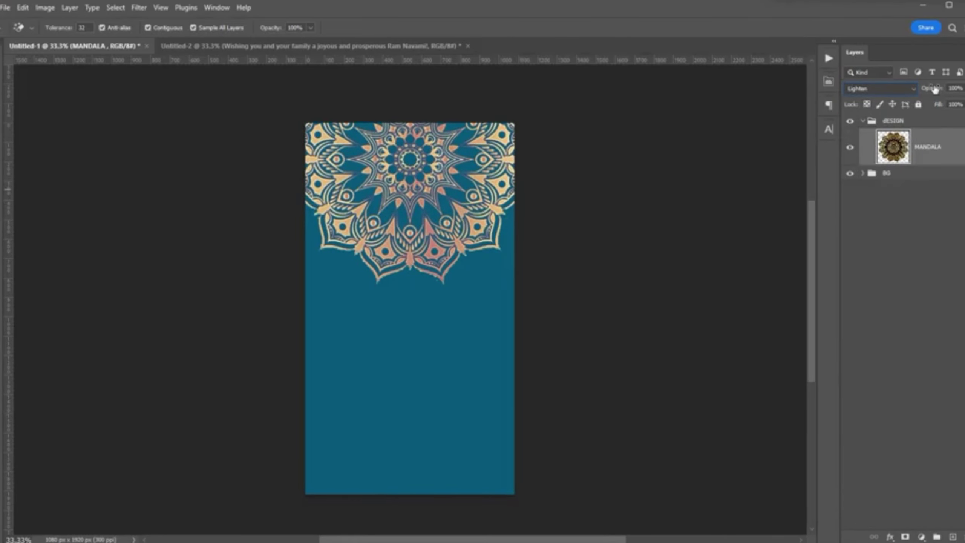
pyautogui.press('Return')
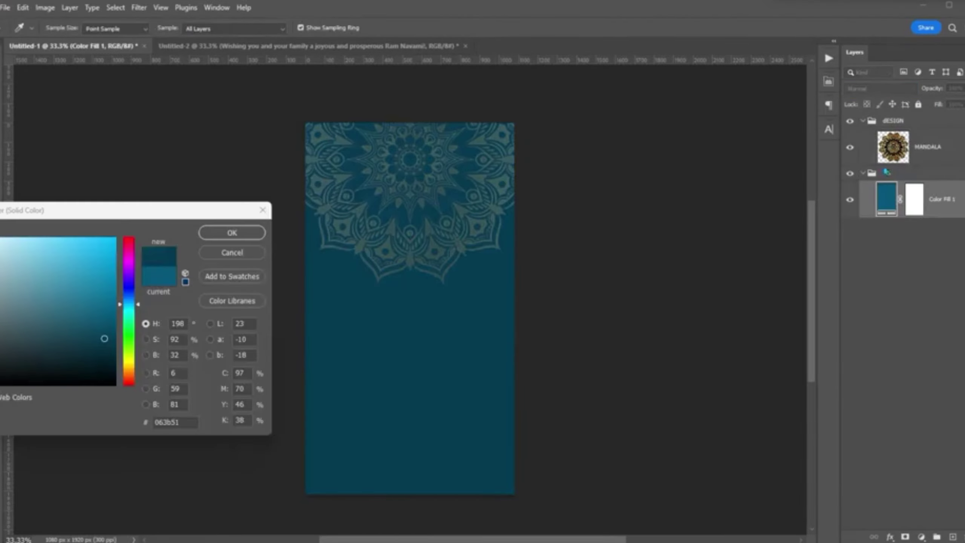
# Step: Darken the teal background and set the mandala to Luminosity with 20% fill
pyautogui.click(236, 236)
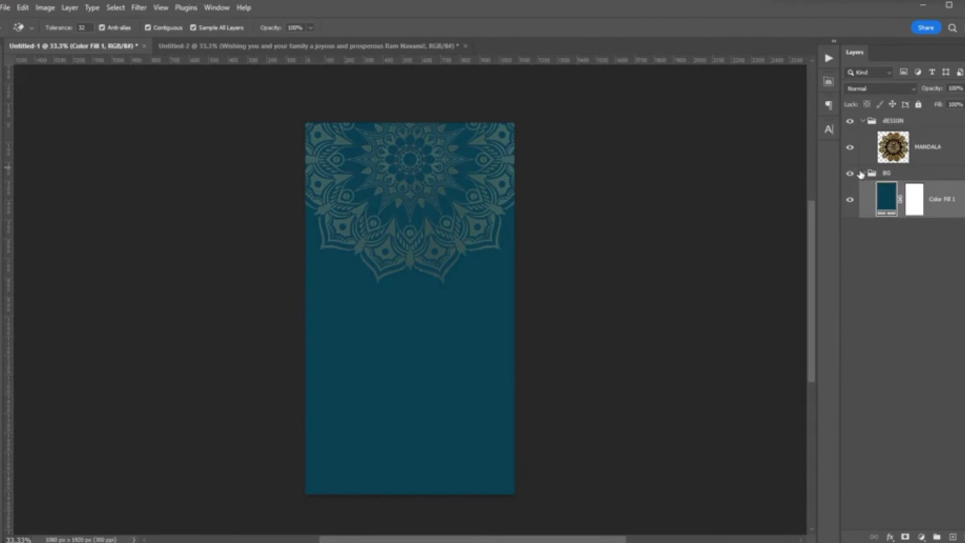
pyautogui.click(927, 147)
pyautogui.click(879, 89)
pyautogui.press('Down')
pyautogui.press('Down')
pyautogui.press('Down')
pyautogui.press('Down')
pyautogui.press('Down')
pyautogui.press('Down')
pyautogui.press('Down')
pyautogui.press('Down')
pyautogui.press('Down')
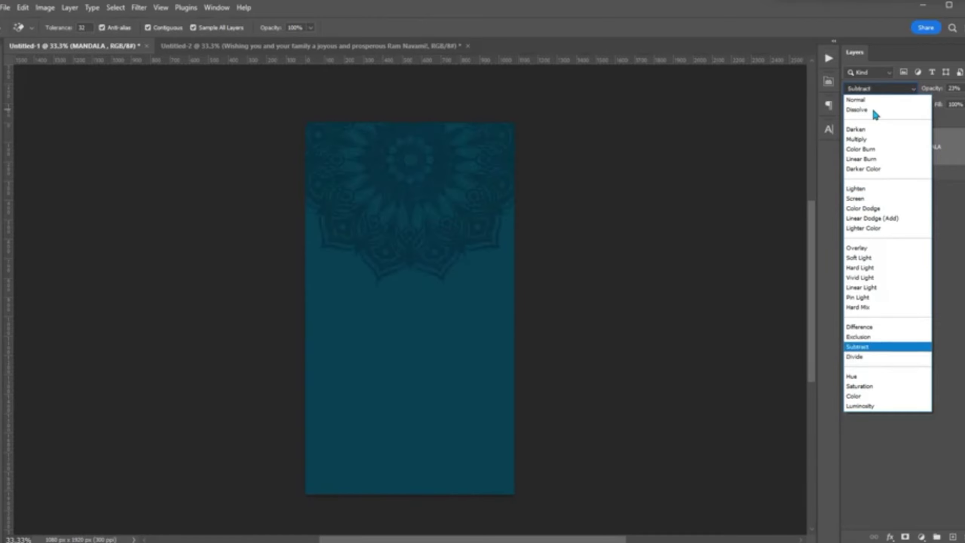
pyautogui.press('Down')
pyautogui.press('Down')
pyautogui.press('Down')
pyautogui.press('Return')
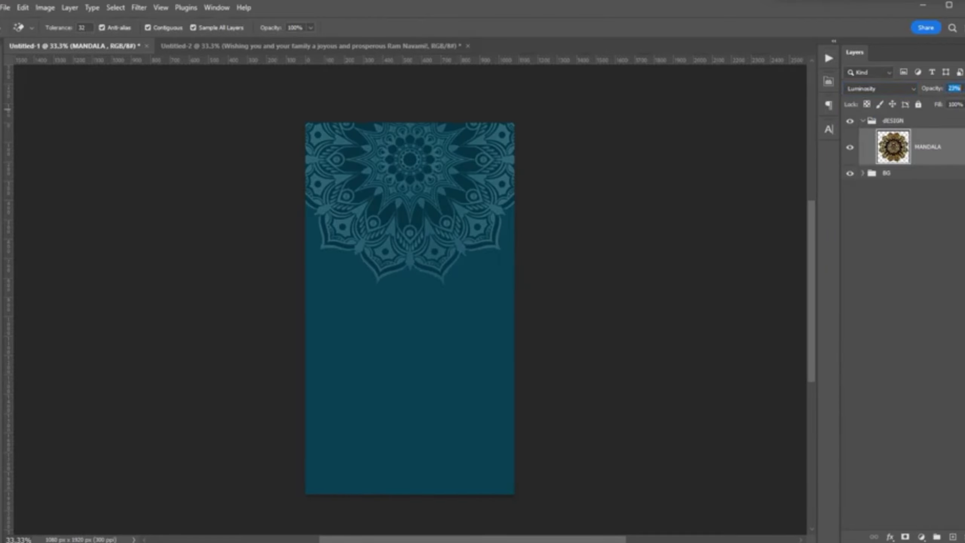
pyautogui.press('Tab')
pyautogui.write('50')
pyautogui.write('20')
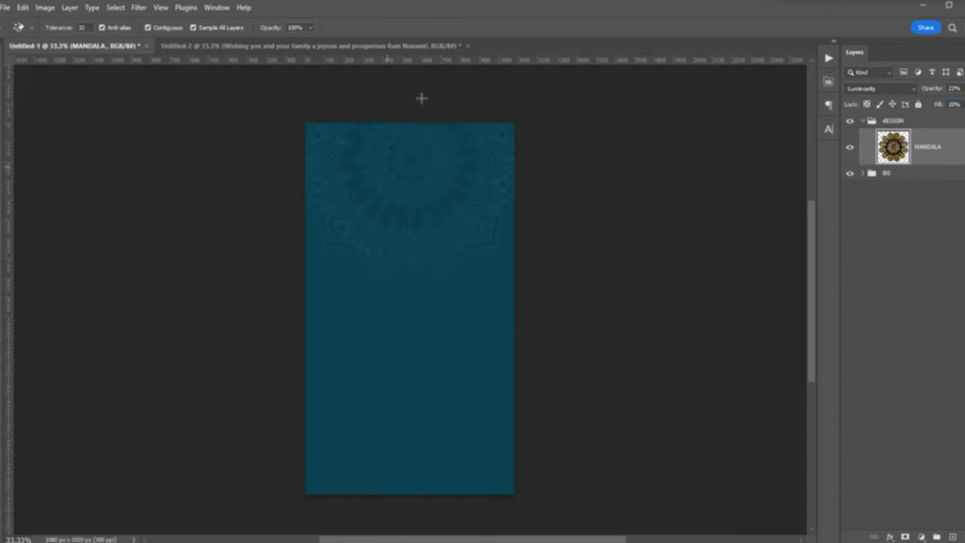
# Step: Place the downloaded golden bow image into the dESIGN group
pyautogui.click(867, 120)
pyautogui.hotkey('alt', 'Tab')
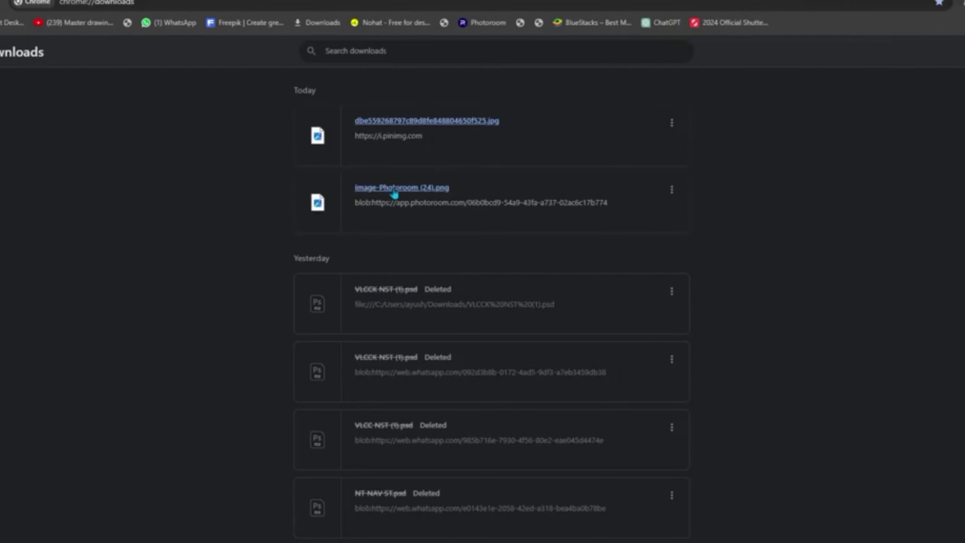
pyautogui.moveTo(334, 198); pyautogui.dragTo(471, 444)
# Step: Name the bow layer BOW and put it in a group named OBJECT
pyautogui.press('Return')
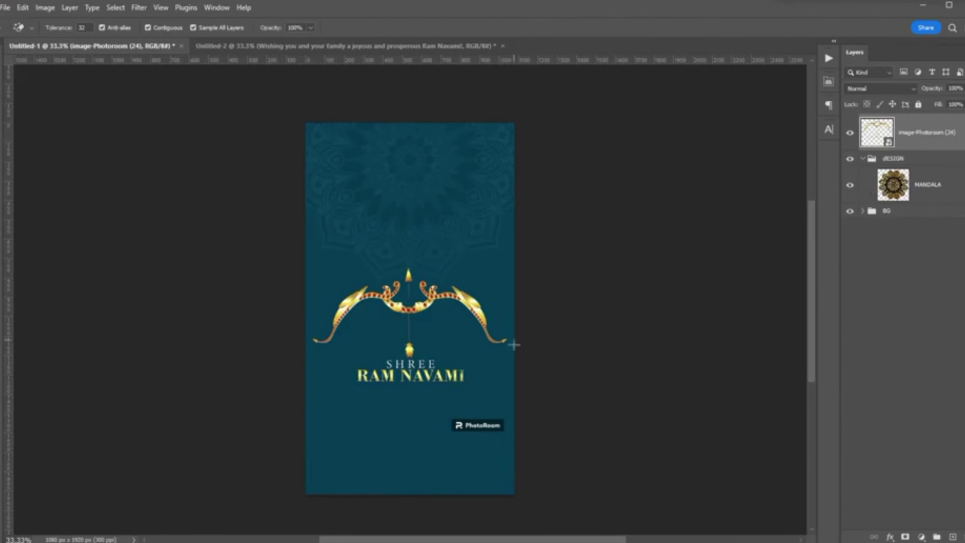
pyautogui.write('BOW')
pyautogui.press('Return')
pyautogui.hotkey('ctrl', 'g')
pyautogui.doubleClick(902, 126)
pyautogui.write('OBJECT')
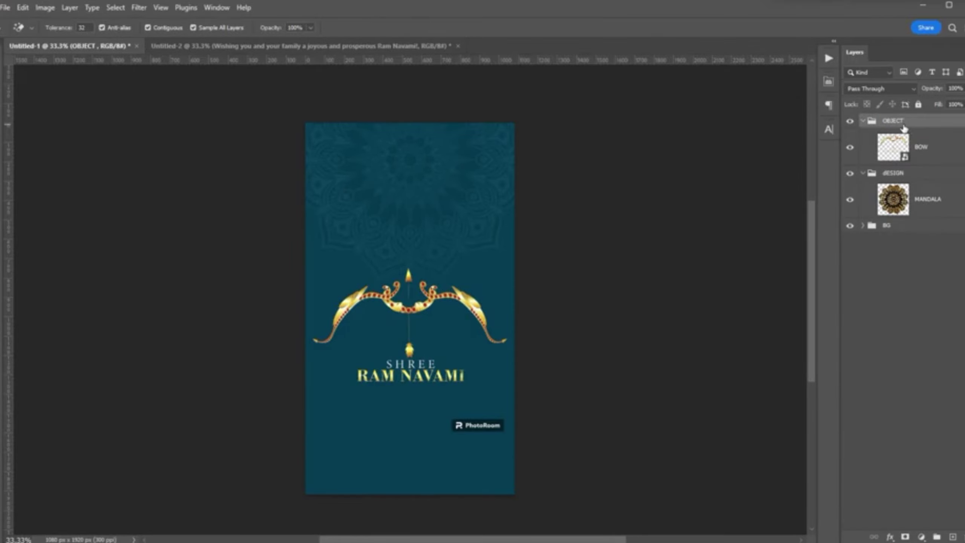
# Step: Rasterize the bow layer and delete the PhotoRoom watermark
pyautogui.rightClick(919, 147)
pyautogui.click(886, 233)
pyautogui.scroll(2, 487, 429)
pyautogui.scroll(1, 517, 259)
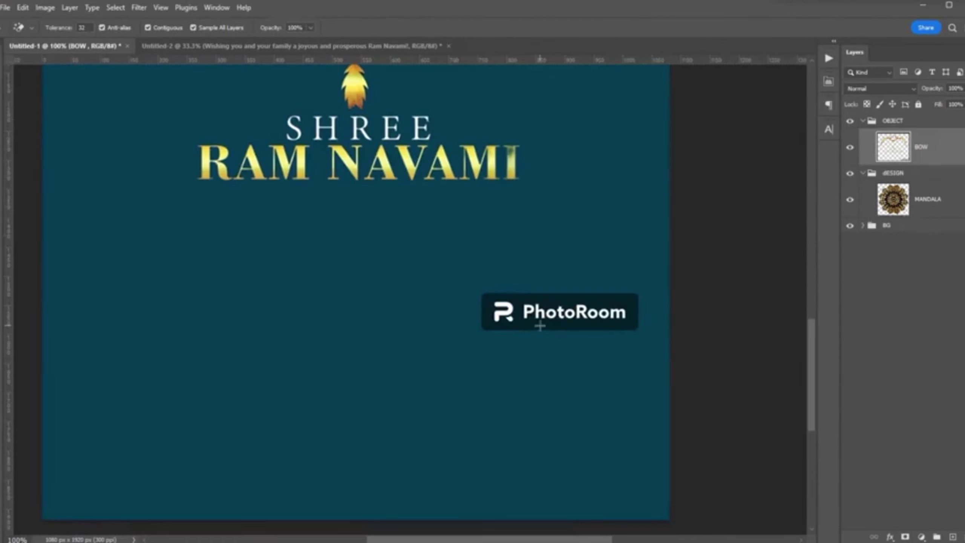
pyautogui.press('m')
pyautogui.moveTo(457, 271); pyautogui.dragTo(655, 361)
pyautogui.press('Delete')
# Step: Delete the SHREE RAM NAVAMI text from the bow image and view the whole poster
pyautogui.scroll(3, 129, 181)
pyautogui.moveTo(145, 200); pyautogui.dragTo(573, 317)
pyautogui.press('Delete')
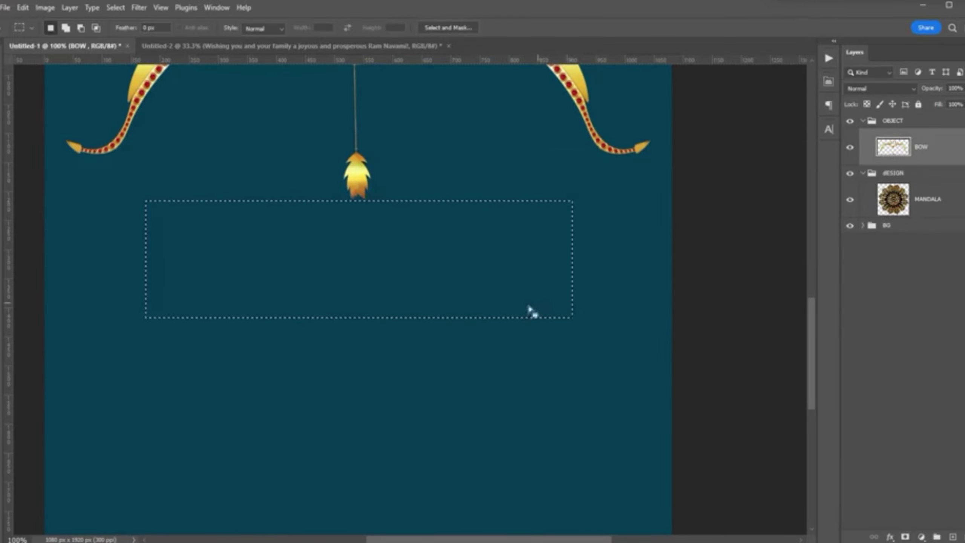
pyautogui.scroll(3, 532, 311)
pyautogui.scroll(3, 547, 261)
pyautogui.moveTo(220, 306); pyautogui.dragTo(338, 360)
pyautogui.hotkey('ctrl', '-')
pyautogui.hotkey('ctrl', '-')
pyautogui.hotkey('ctrl', '-')
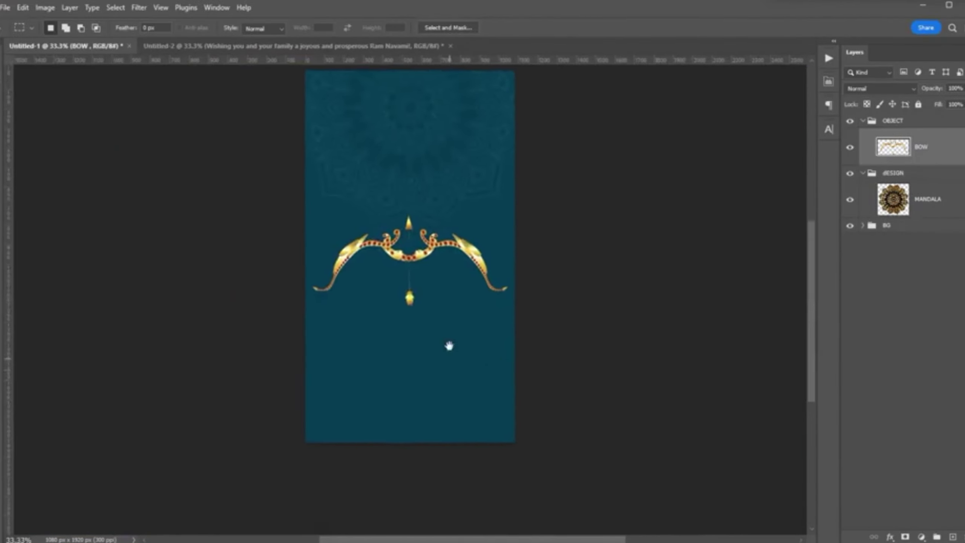
pyautogui.moveTo(449, 345); pyautogui.dragTo(451, 383)
pyautogui.hotkey('ctrl', 'l')
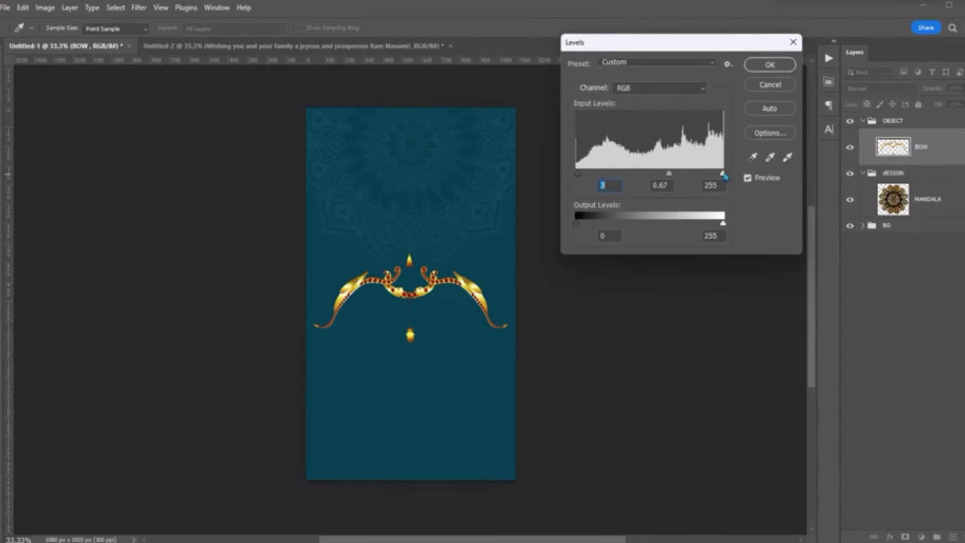
# Step: Brighten the bow with Levels (white input 227) and nudge it slightly down
pyautogui.moveTo(723, 174); pyautogui.dragTo(707, 174)
pyautogui.press('Return')
pyautogui.hotkey('ctrl', 't')
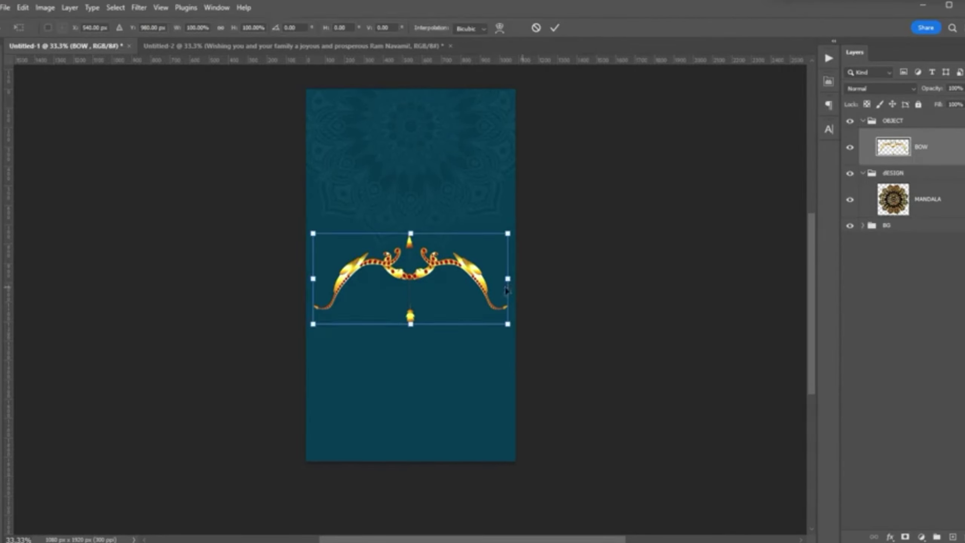
pyautogui.moveTo(443, 283); pyautogui.dragTo(442, 301)
pyautogui.press('Return')
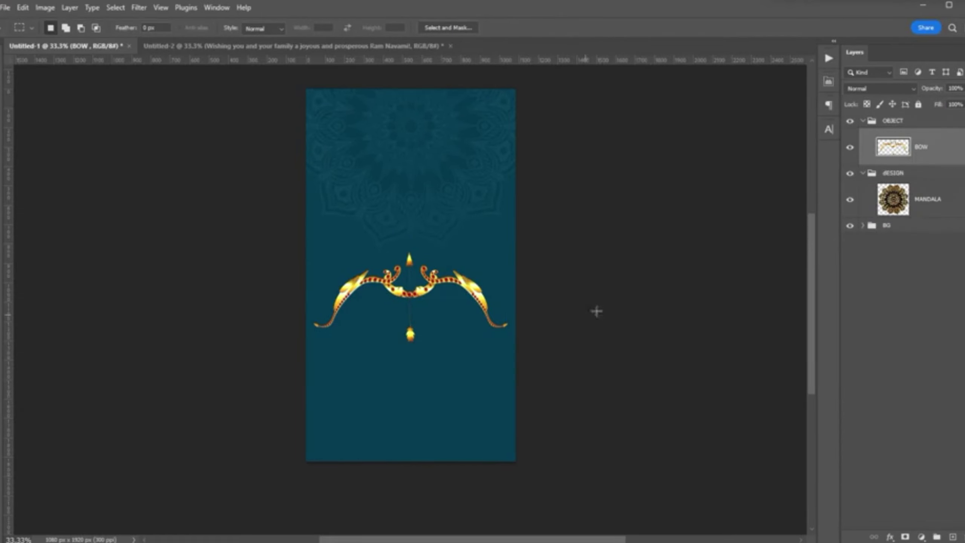
# Step: Give the BOW layer a drop shadow and collapse the OBJECT group
pyautogui.doubleClick(952, 154)
pyautogui.click(635, 499)
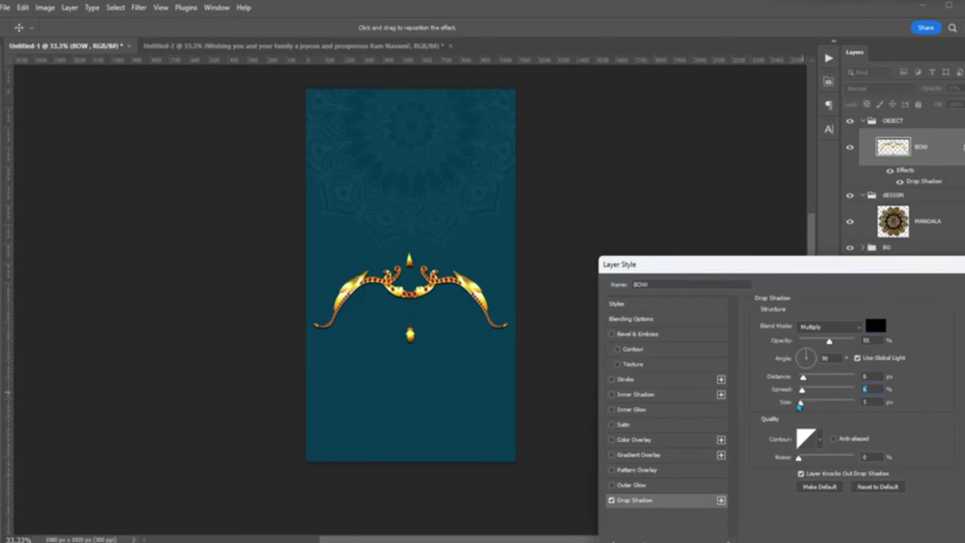
pyautogui.press('Return')
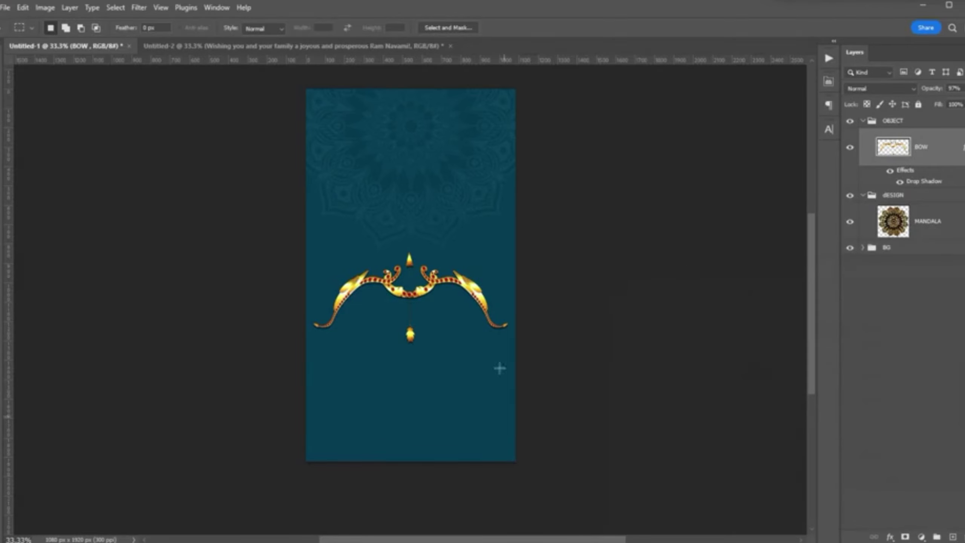
pyautogui.click(862, 120)
# Step: Add the text HAPPY above the bow in white (ffffff)
pyautogui.click(862, 135)
pyautogui.press('t')
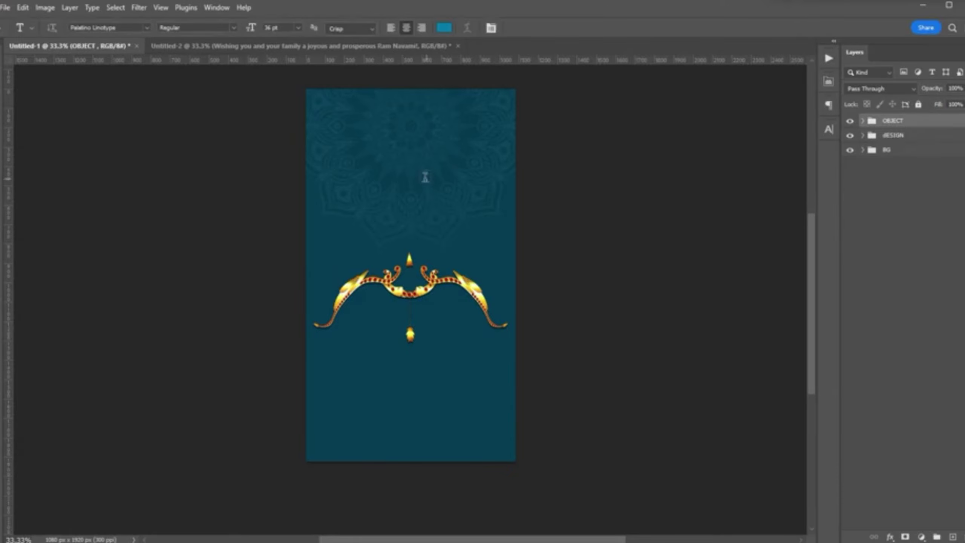
pyautogui.click(417, 186)
pyautogui.write('HAPPY')
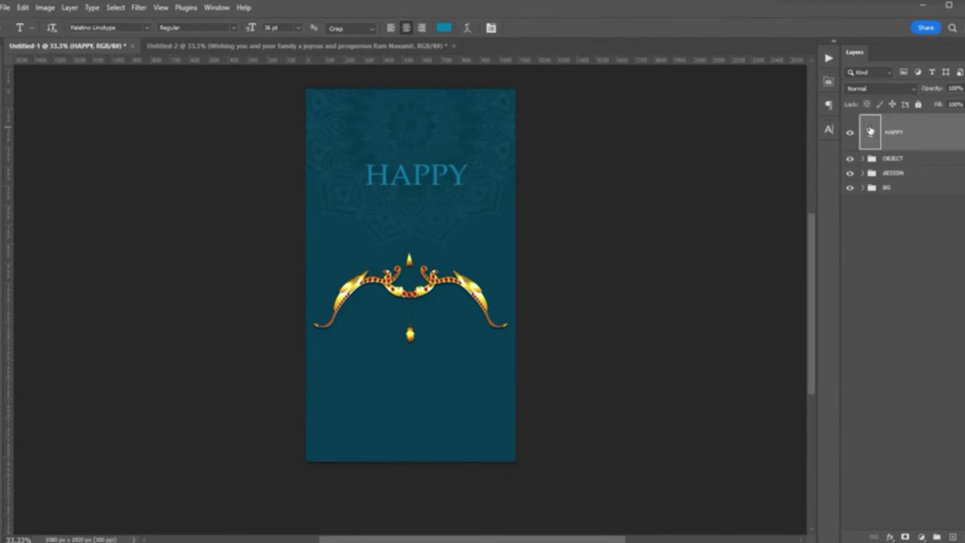
pyautogui.click(444, 28)
pyautogui.write('ffffff')
pyautogui.click(231, 232)
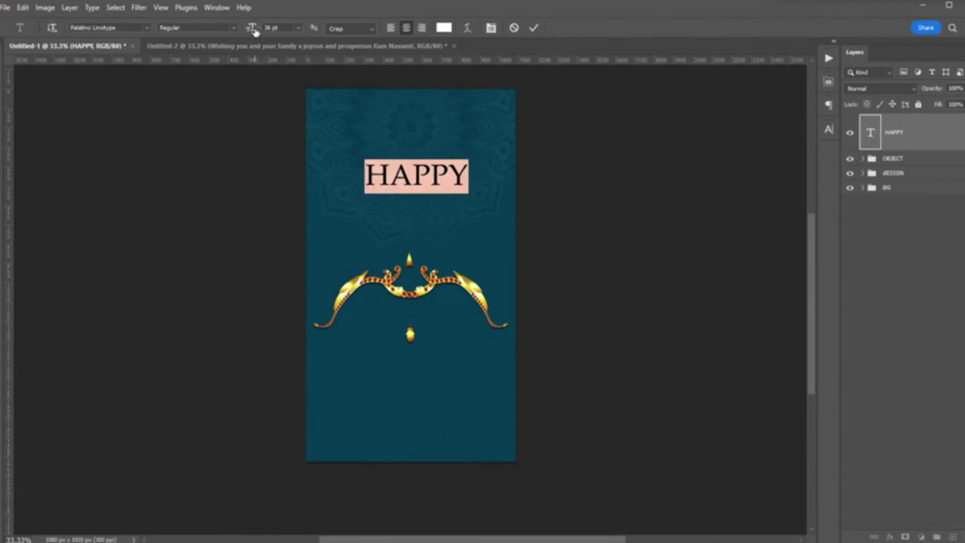
# Step: Shrink the HAPPY text and move it lower on the poster
pyautogui.moveTo(255, 32); pyautogui.dragTo(245, 61)
pyautogui.hotkey('ctrl', 'Return')
pyautogui.hotkey('ctrl', 't')
pyautogui.moveTo(428, 186); pyautogui.dragTo(424, 204)
pyautogui.press('Return')
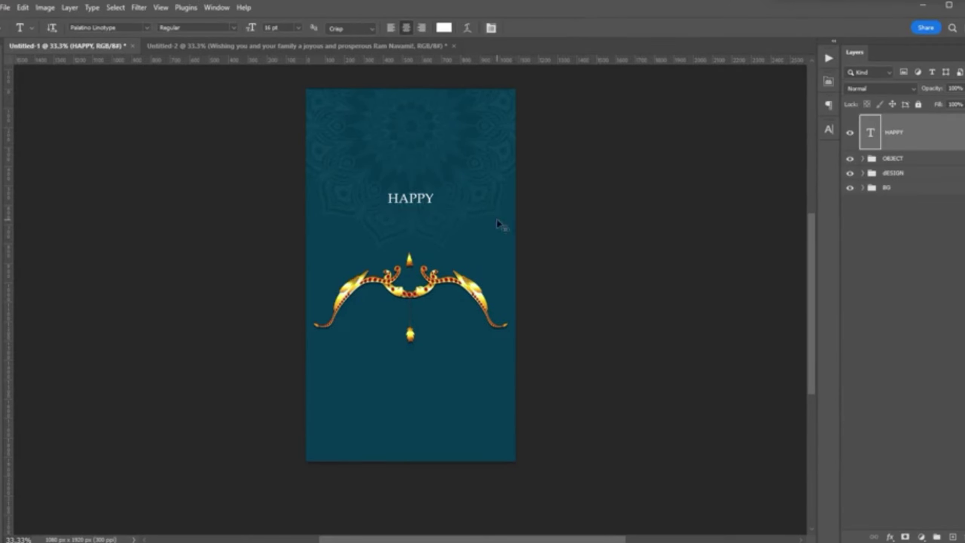
pyautogui.hotkey('ctrl', '+')
# Step: Set HAPPY in Poppins ExtraLight with 610 tracking, then start a new line below
pyautogui.doubleClick(413, 190)
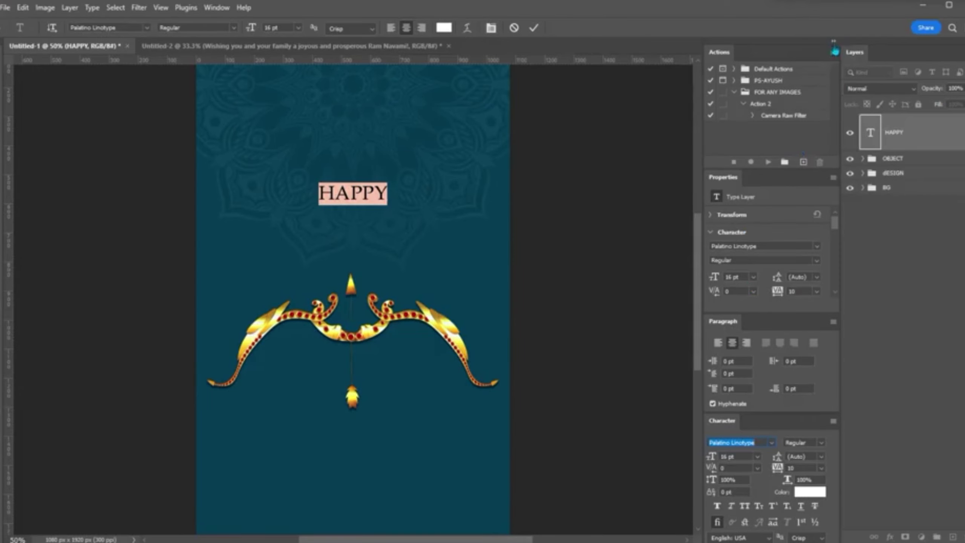
pyautogui.click(834, 41)
pyautogui.click(829, 129)
pyautogui.write('Poppins')
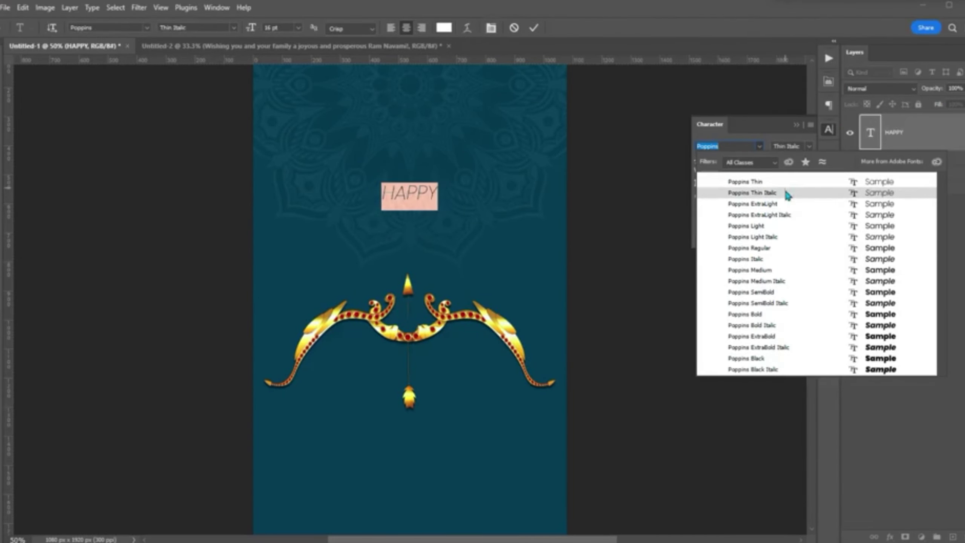
pyautogui.click(752, 204)
pyautogui.write('610')
pyautogui.hotkey('ctrl', 'Return')
pyautogui.scroll(2, 379, 232)
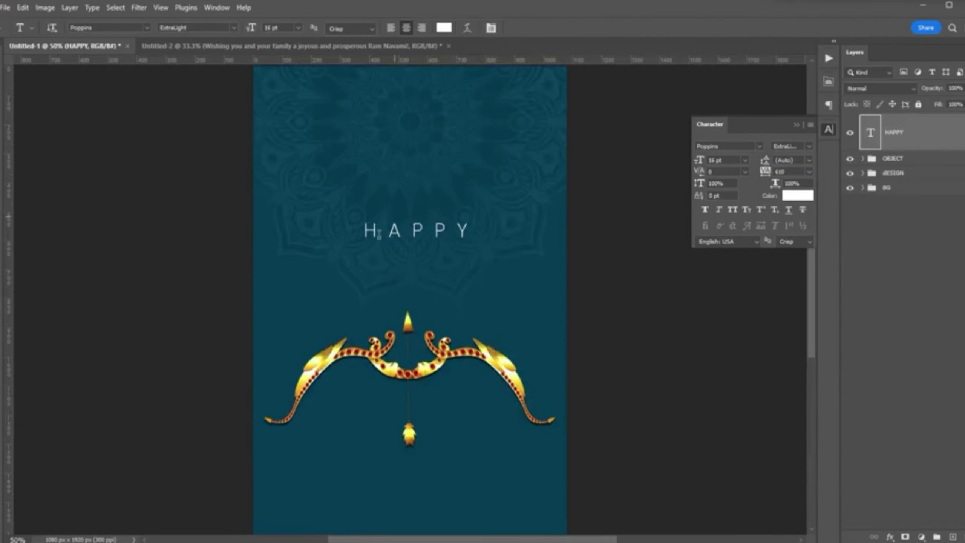
pyautogui.click(413, 282)
# Step: Type RAM NAVMI below HAPPY and apply Cinzel Decorative Bold
pyautogui.write('RAM NAV')
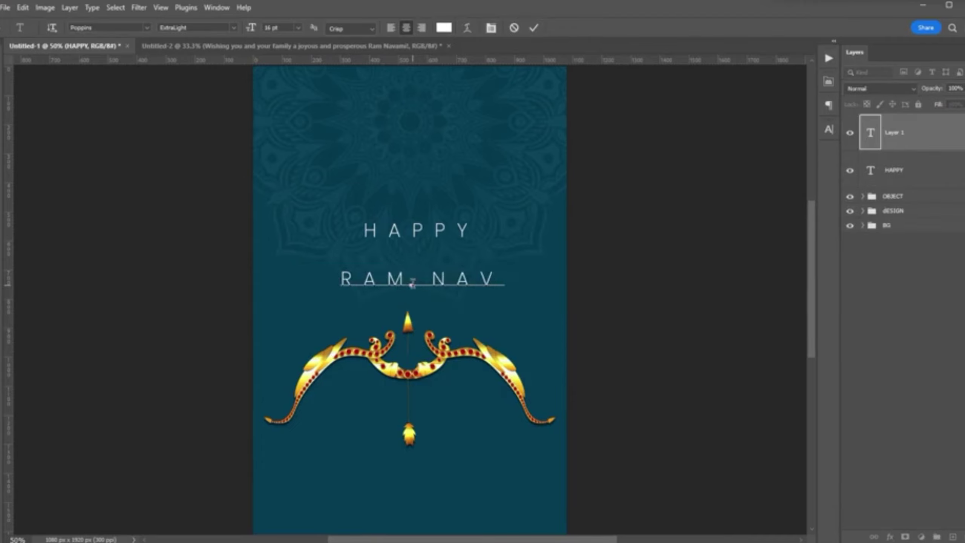
pyautogui.write('MI')
pyautogui.hotkey('ctrl', 'Return')
pyautogui.doubleClick(876, 132)
pyautogui.click(828, 130)
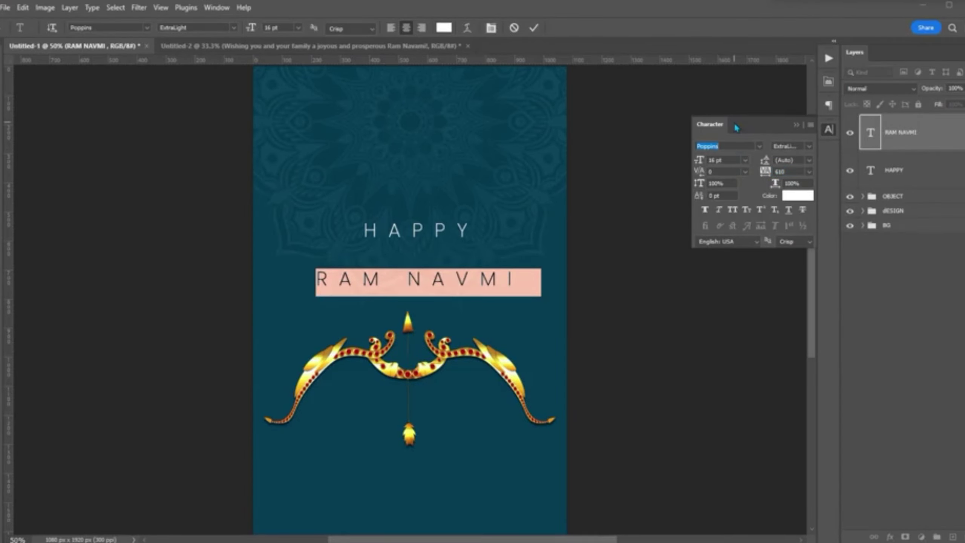
pyautogui.click(758, 146)
pyautogui.click(794, 193)
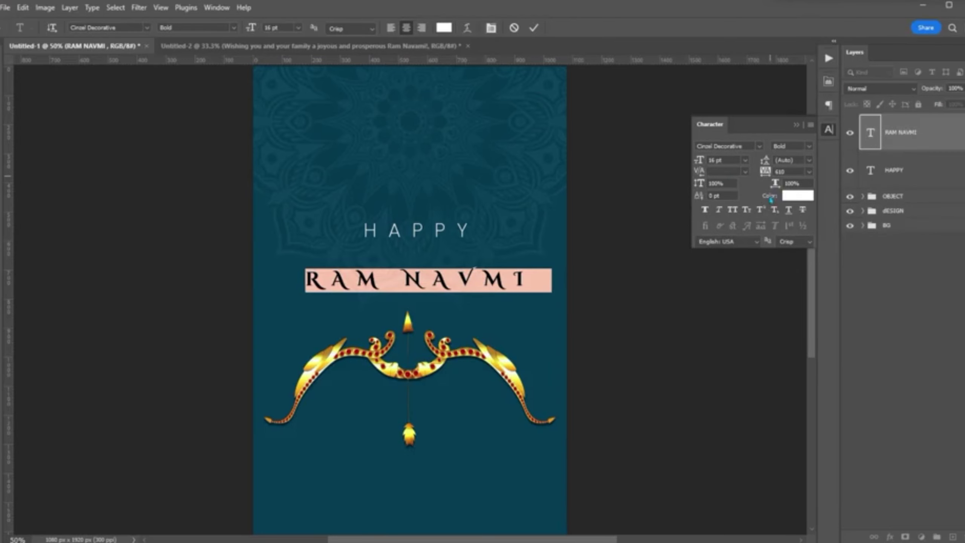
# Step: Retype the title as Ram Navmi and scale it up to about 162%
pyautogui.hotkey('ctrl', '+')
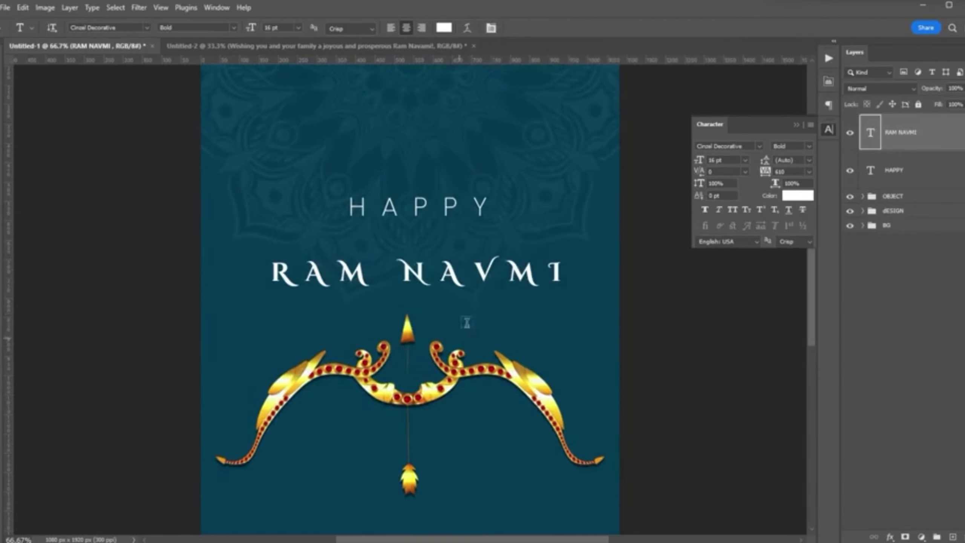
pyautogui.click(829, 129)
pyautogui.write('Ram Navmi')
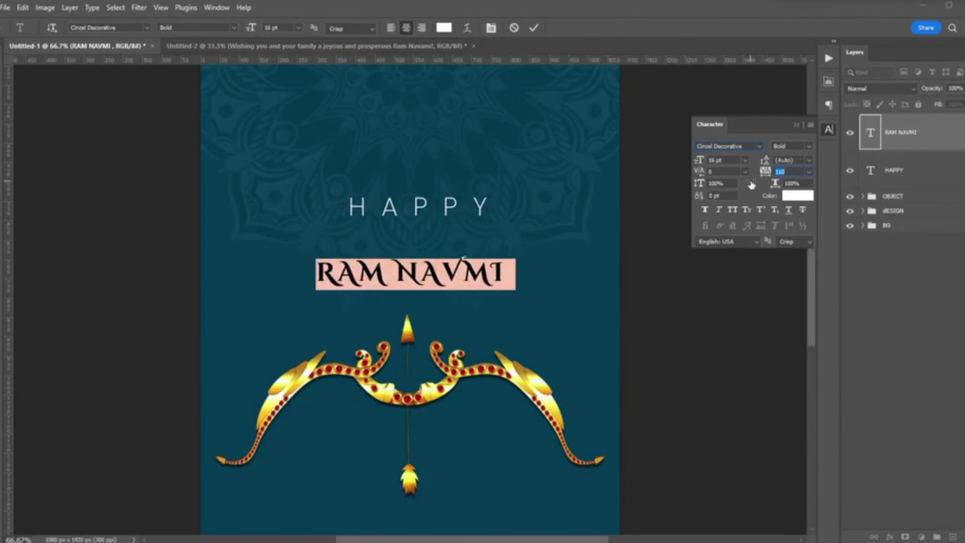
pyautogui.write('170')
pyautogui.click(534, 28)
pyautogui.click(829, 129)
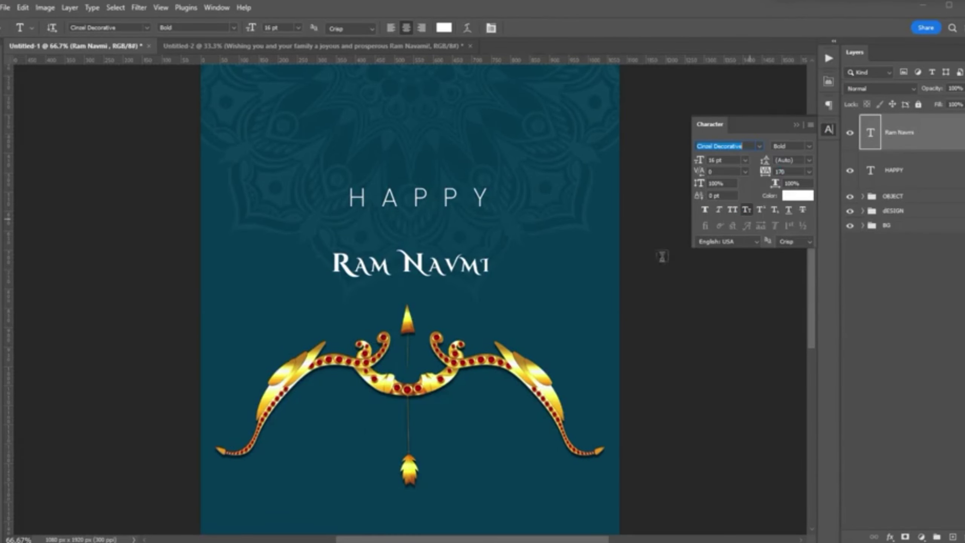
pyautogui.click(829, 130)
pyautogui.hotkey('ctrl', 't')
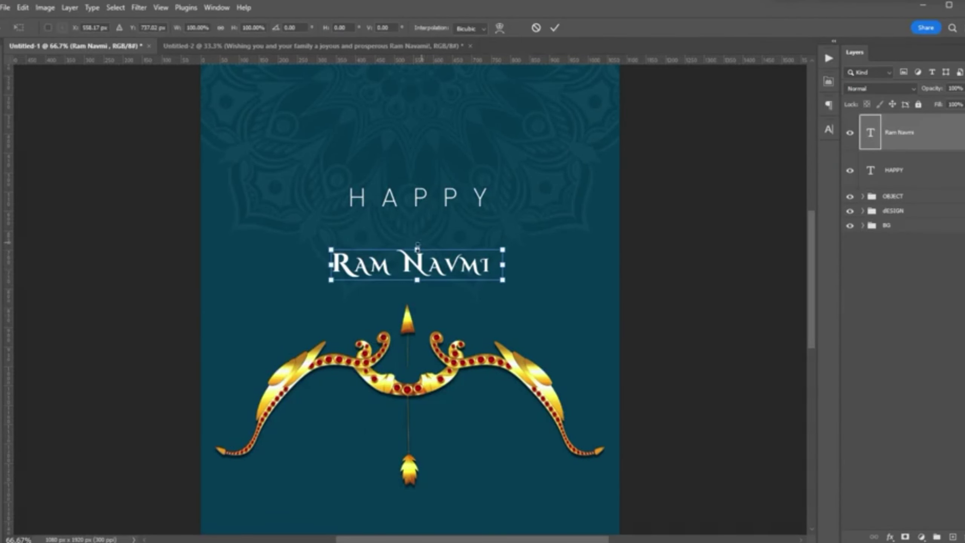
pyautogui.moveTo(417, 246); pyautogui.dragTo(417, 230)
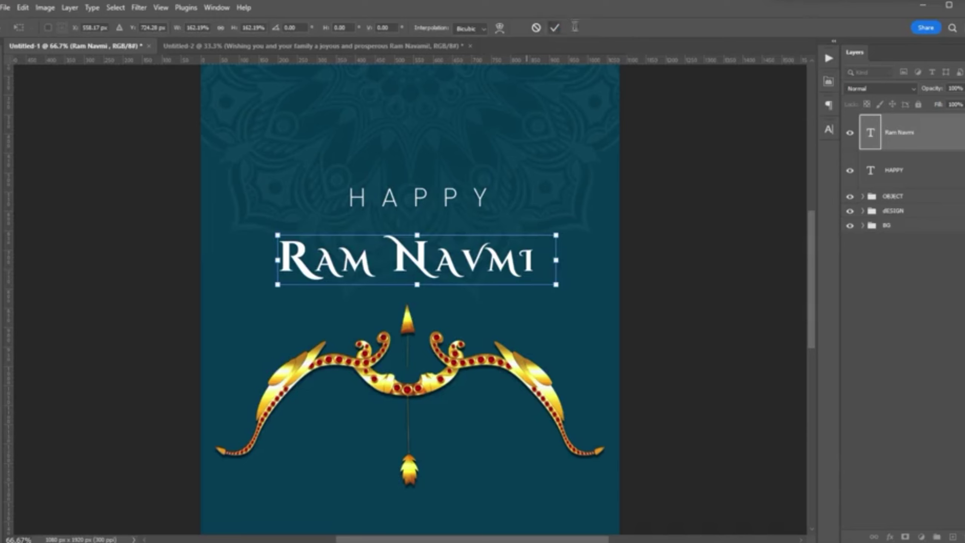
pyautogui.click(556, 28)
# Step: Move HAPPY just above Ram Navmi and paste the gold texture over the title
pyautogui.click(894, 170)
pyautogui.hotkey('ctrl', 't')
pyautogui.moveTo(465, 212); pyautogui.dragTo(447, 208)
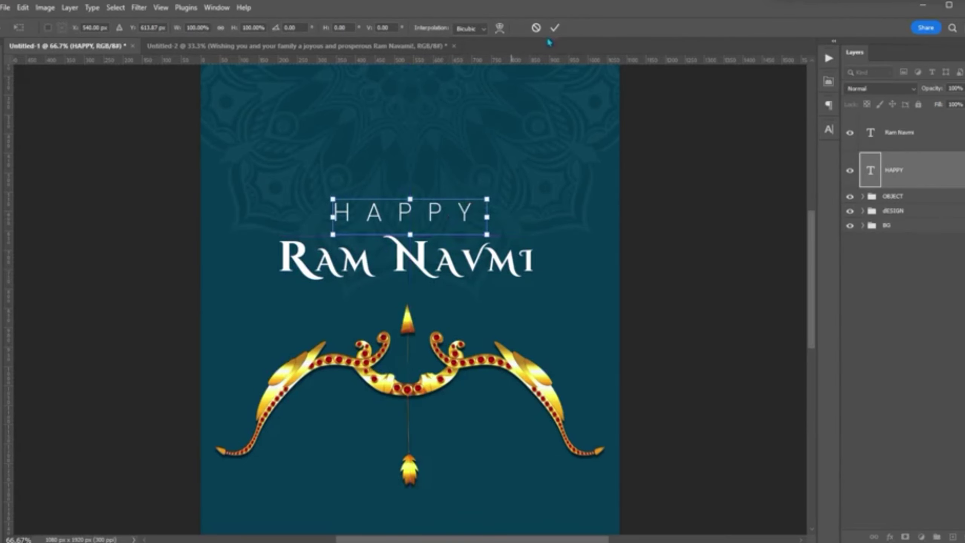
pyautogui.press('Return')
pyautogui.scroll(-3, 409, 305)
pyautogui.click(927, 142)
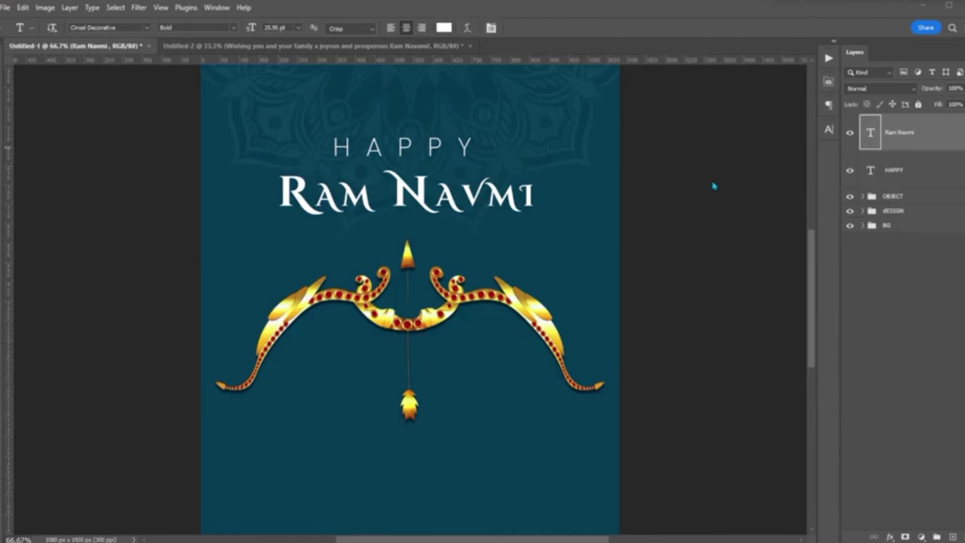
pyautogui.hotkey('ctrl', 'v')
pyautogui.hotkey('ctrl', 't')
# Step: Squash the gold texture into a strip, clip it to Ram Navmi, and group both as ram navmi
pyautogui.moveTo(458, 316)
pyautogui.mouseDown()
pyautogui.moveTo(404, 198)
pyautogui.moveTo(404, 312)
pyautogui.moveTo(404, 222)
pyautogui.mouseUp()
pyautogui.press('Return')
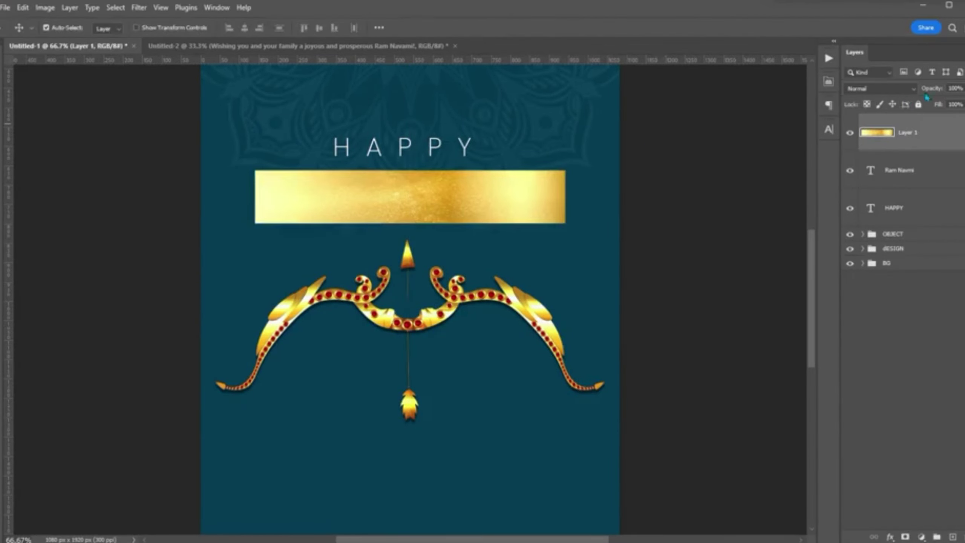
pyautogui.keyDown('alt'); pyautogui.click(862, 149); pyautogui.keyUp('alt')
pyautogui.keyDown('shift'); pyautogui.click(912, 170); pyautogui.keyUp('shift')
pyautogui.hotkey('ctrl', 'g')
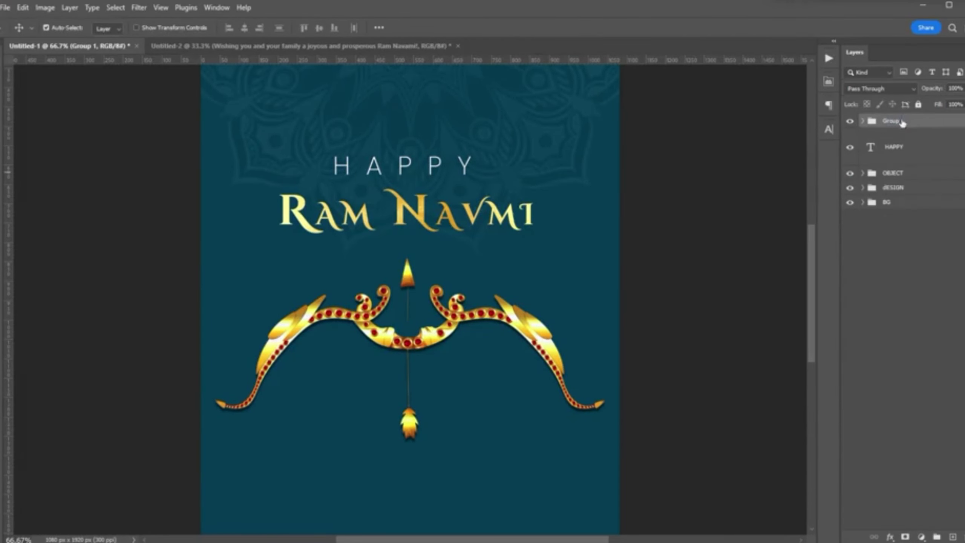
pyautogui.write('ram navmi')
pyautogui.press('Return')
# Step: Add a Bevel & Emboss effect to the Ram Navmi text layer
pyautogui.click(862, 121)
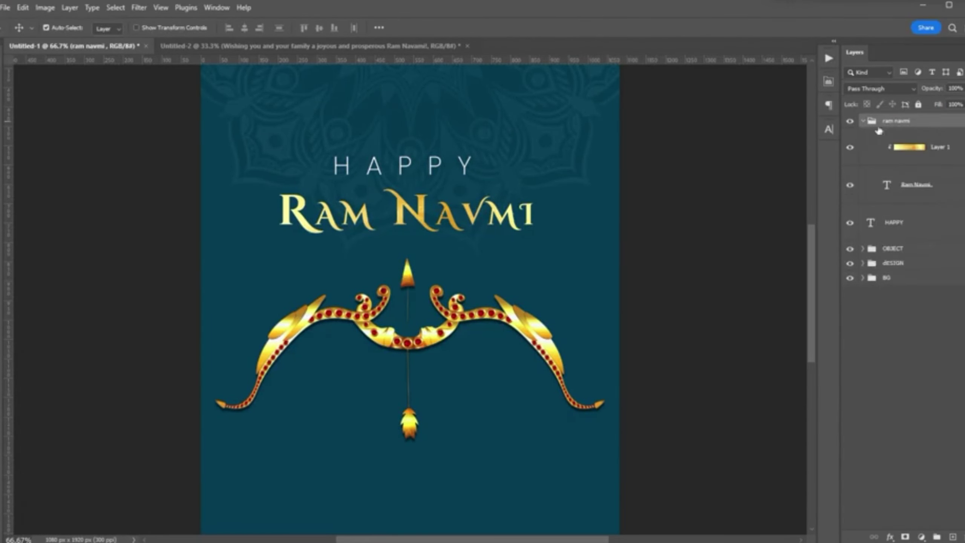
pyautogui.doubleClick(895, 188)
pyautogui.click(620, 335)
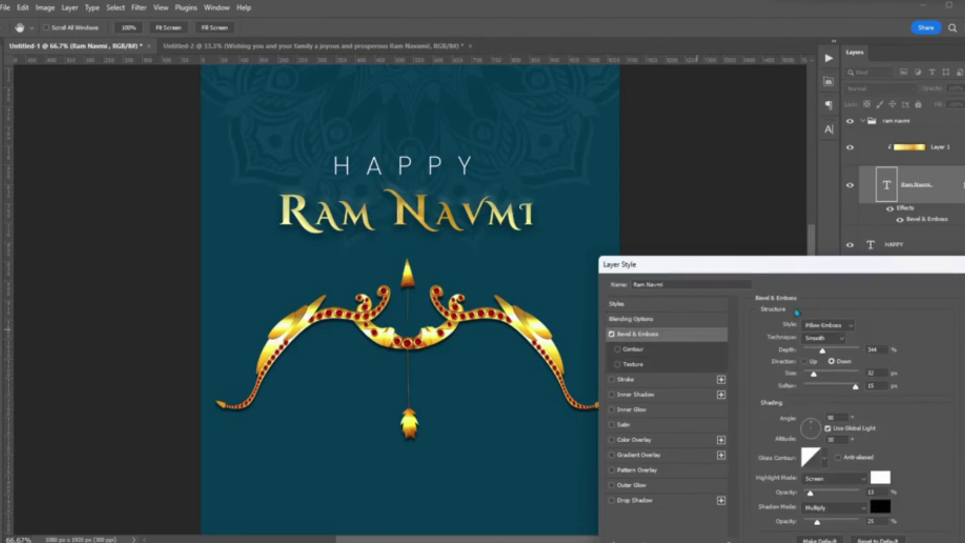
# Step: Set the Ram Navmi bevel direction to Up with a smaller size, and add a drop shadow
pyautogui.click(815, 362)
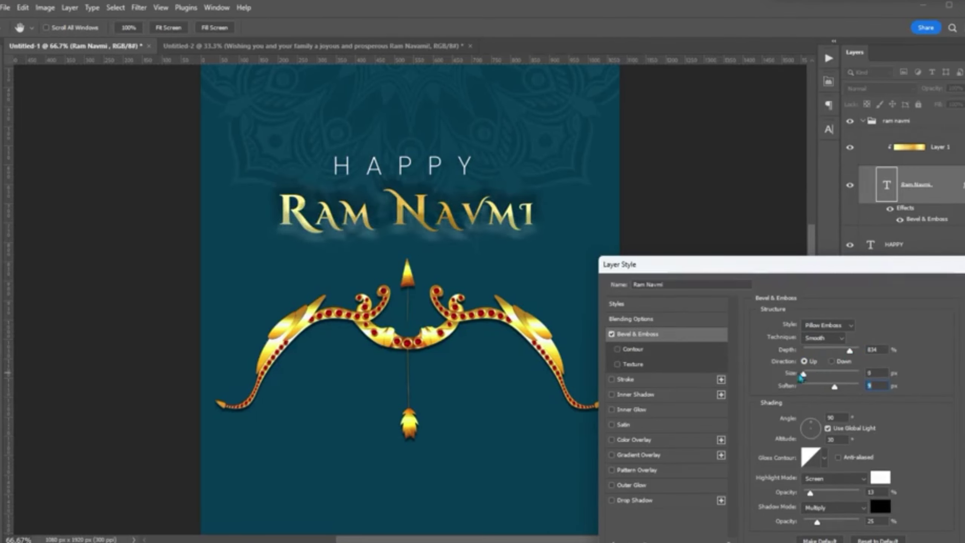
pyautogui.moveTo(814, 374); pyautogui.dragTo(822, 393)
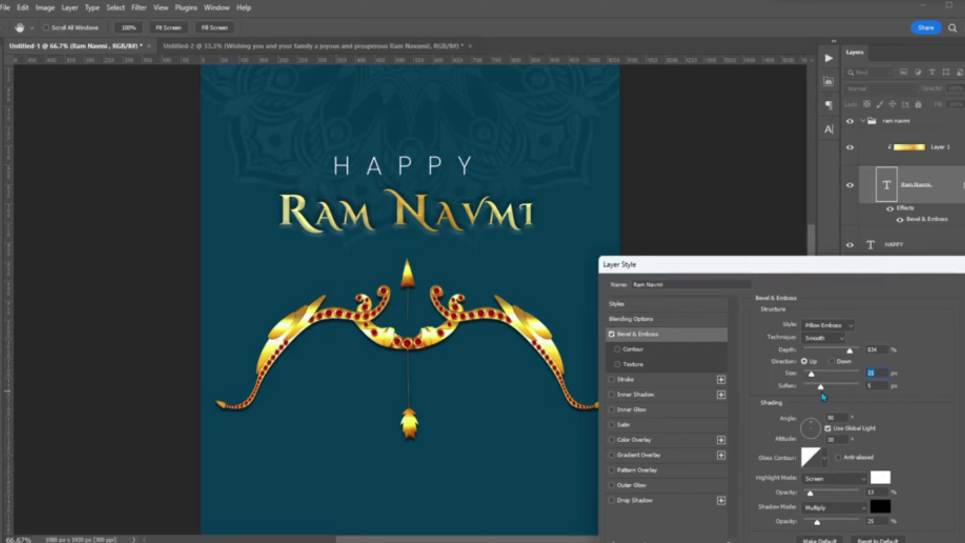
pyautogui.click(611, 500)
pyautogui.click(663, 501)
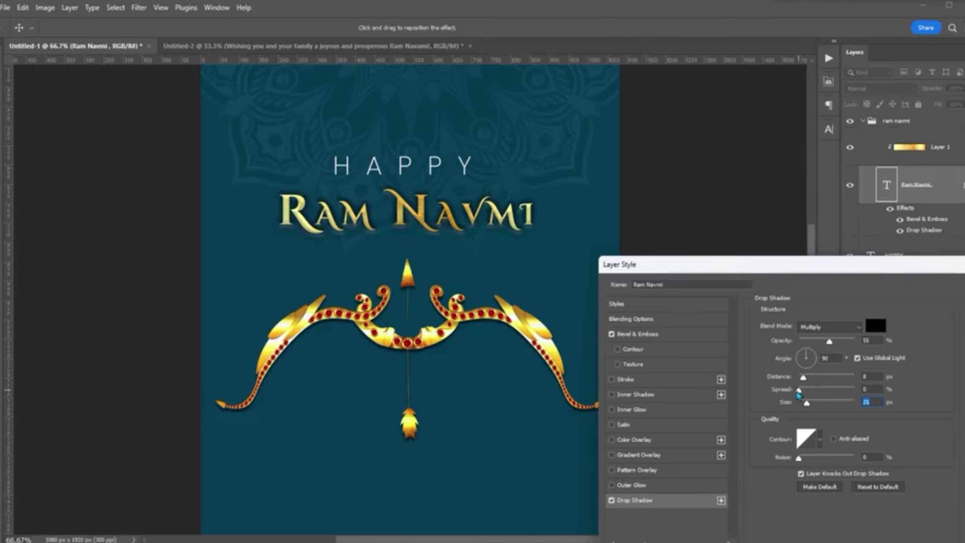
pyautogui.press('Return')
pyautogui.scroll(3, 474, 189)
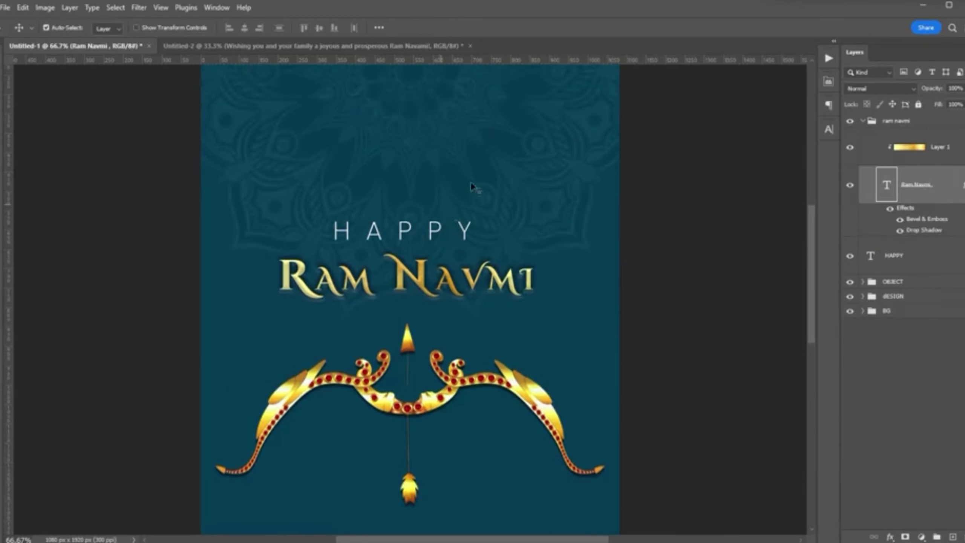
pyautogui.scroll(2, 474, 190)
# Step: Move the ram navmi title group higher on the poster
pyautogui.click(863, 121)
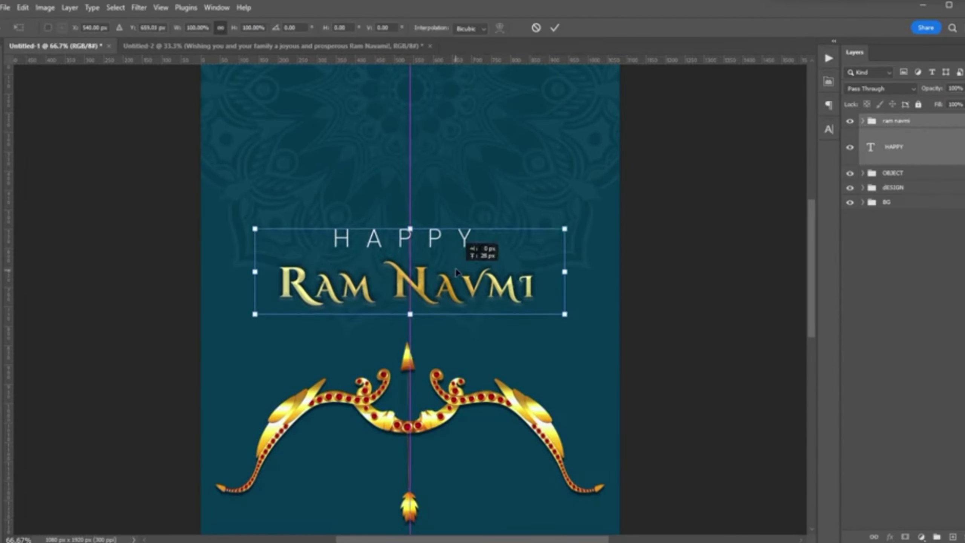
pyautogui.moveTo(455, 267)
pyautogui.mouseDown()
pyautogui.moveTo(456, 254)
pyautogui.moveTo(426, 240)
pyautogui.mouseUp()
pyautogui.scroll(1, 455, 253)
pyautogui.click(948, 133)
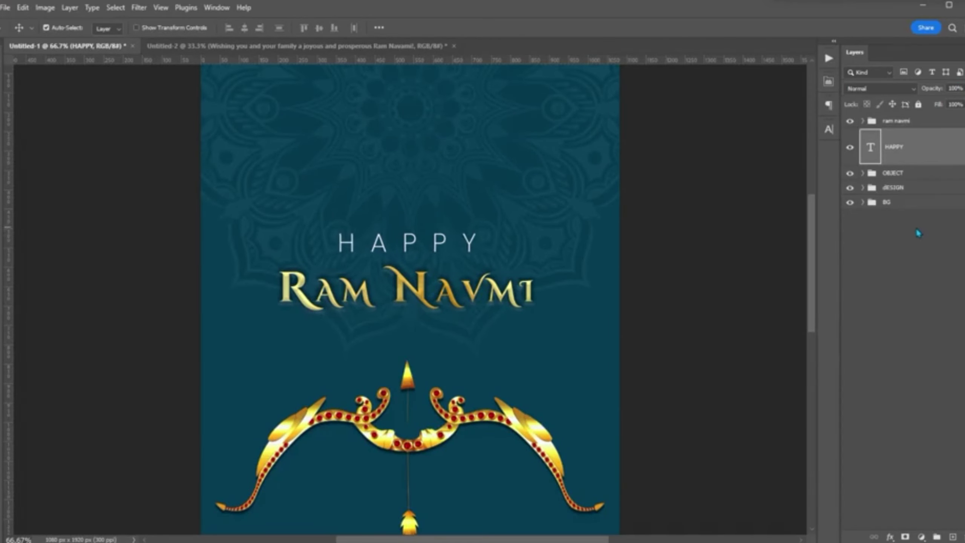
# Step: Scale up the HAPPY Ram Navmi title and select the bottom contact text for editing
pyautogui.click(912, 120)
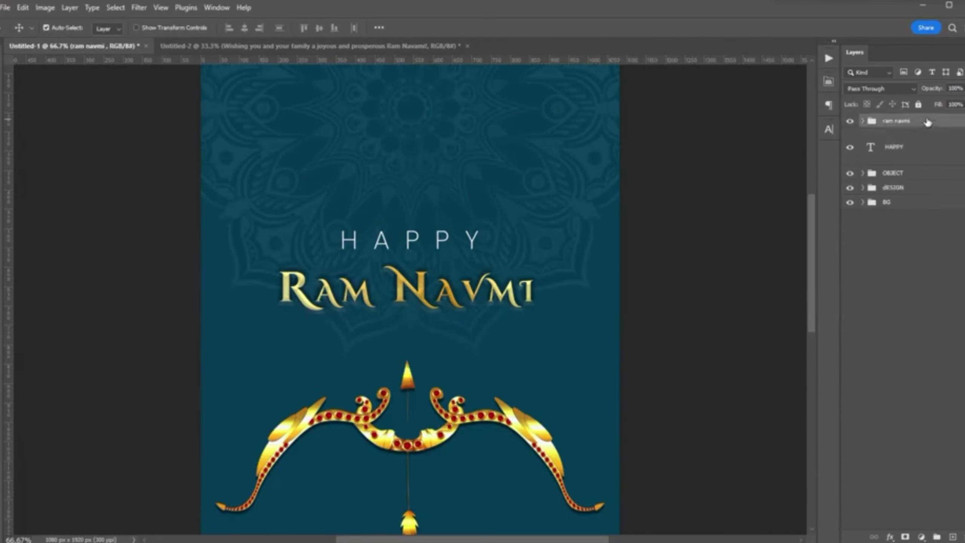
pyautogui.hotkey('ctrl', 't')
pyautogui.moveTo(410, 228); pyautogui.dragTo(412, 220)
pyautogui.click(555, 28)
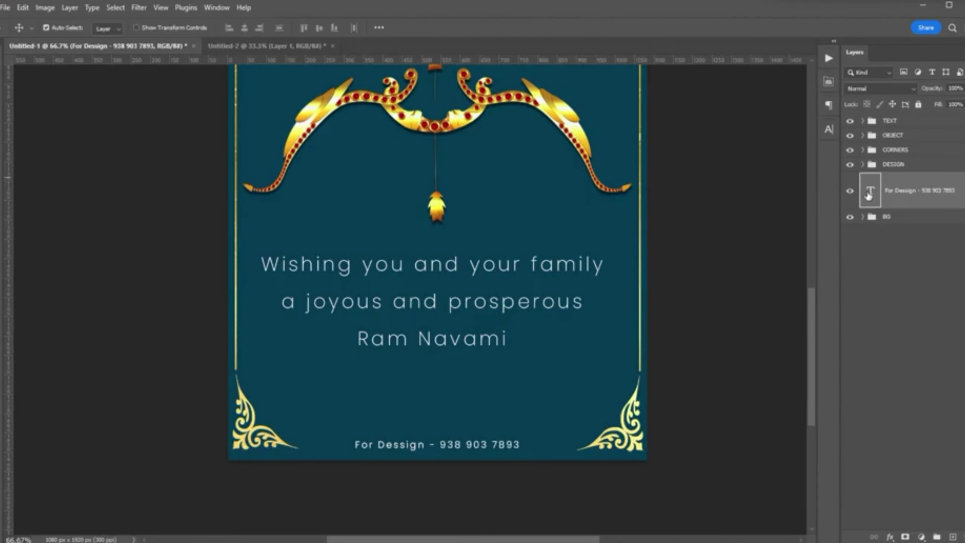
pyautogui.doubleClick(869, 192)
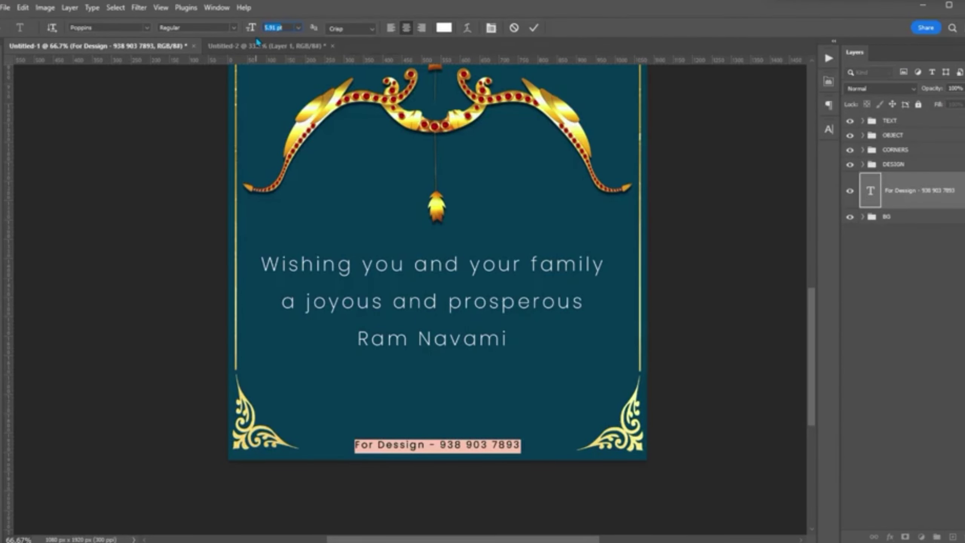
# Step: Draw a first trial line across the poster, then delete it
pyautogui.press('Return')
pyautogui.press('Return')
pyautogui.write('6.5')
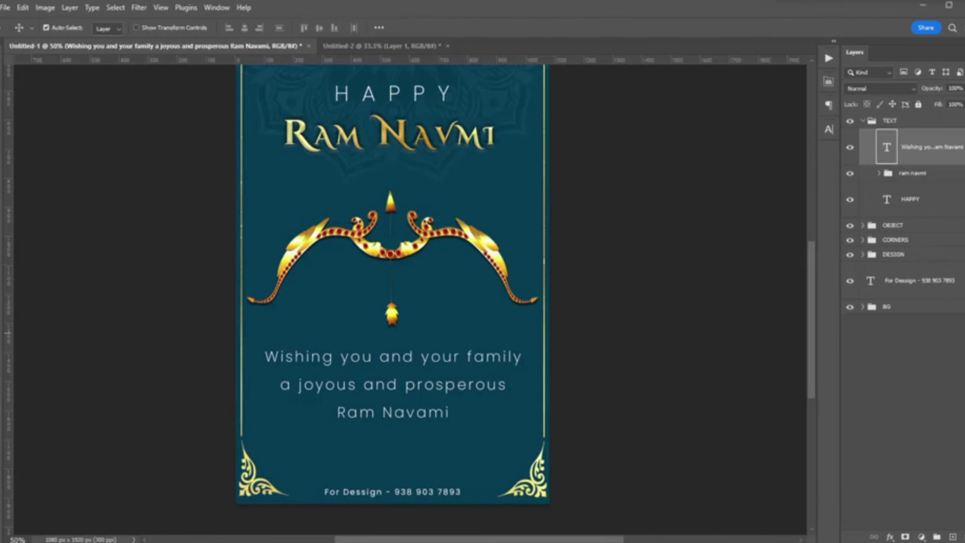
pyautogui.write('u')
pyautogui.scroll(-5, 441, 448)
pyautogui.hotkey('ctrl', '+')
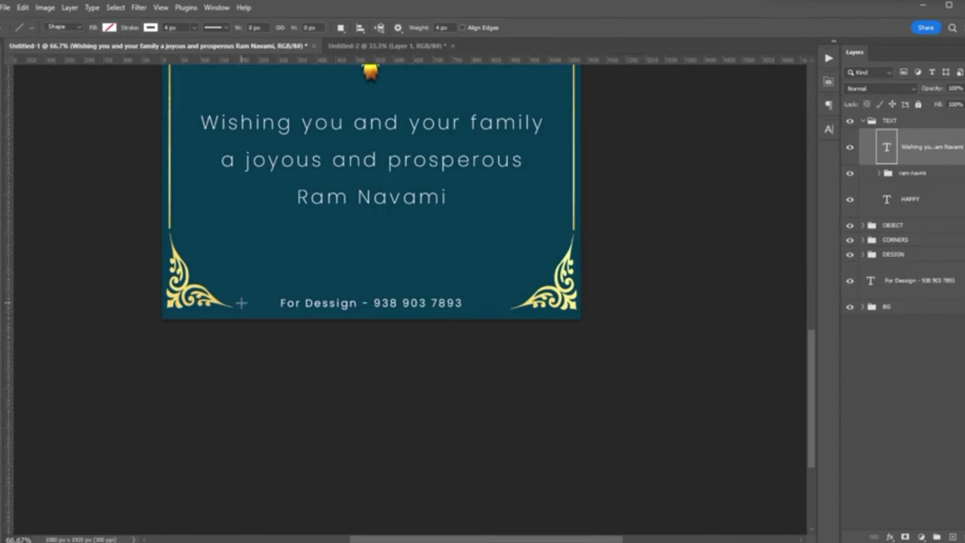
pyautogui.moveTo(240, 302); pyautogui.dragTo(277, 302)
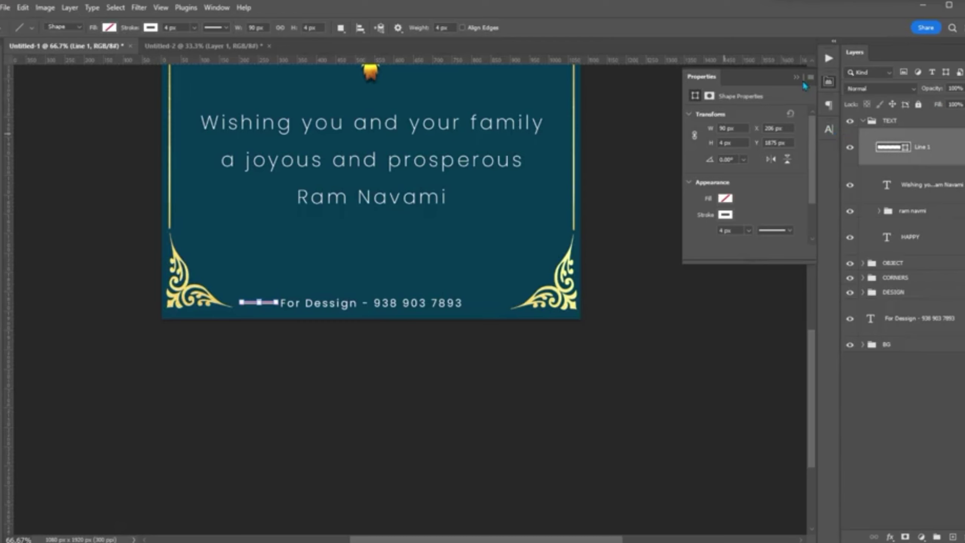
pyautogui.click(803, 84)
pyautogui.press('v')
pyautogui.press('Delete')
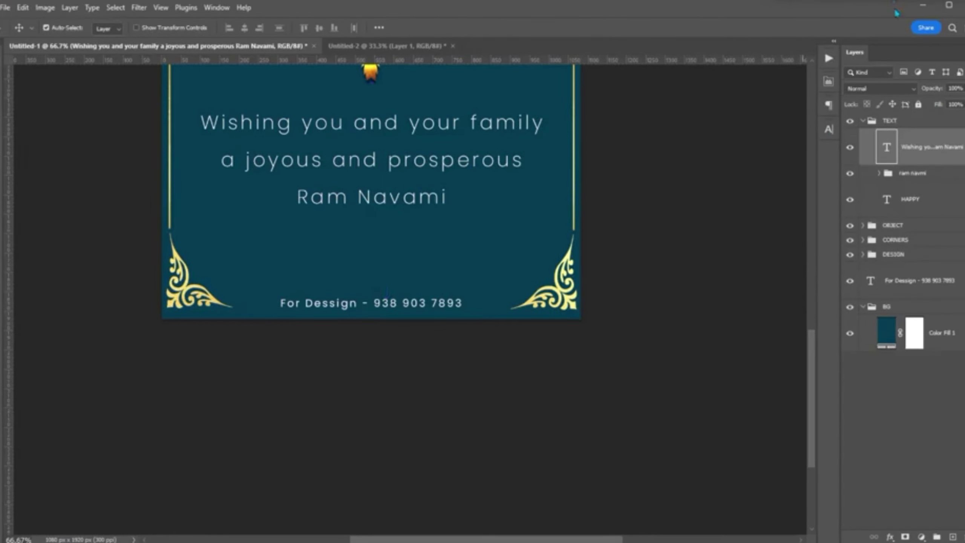
# Step: Draw a short light-blue line just left of the contact text
pyautogui.hotkey('ctrl', '+')
pyautogui.press('u')
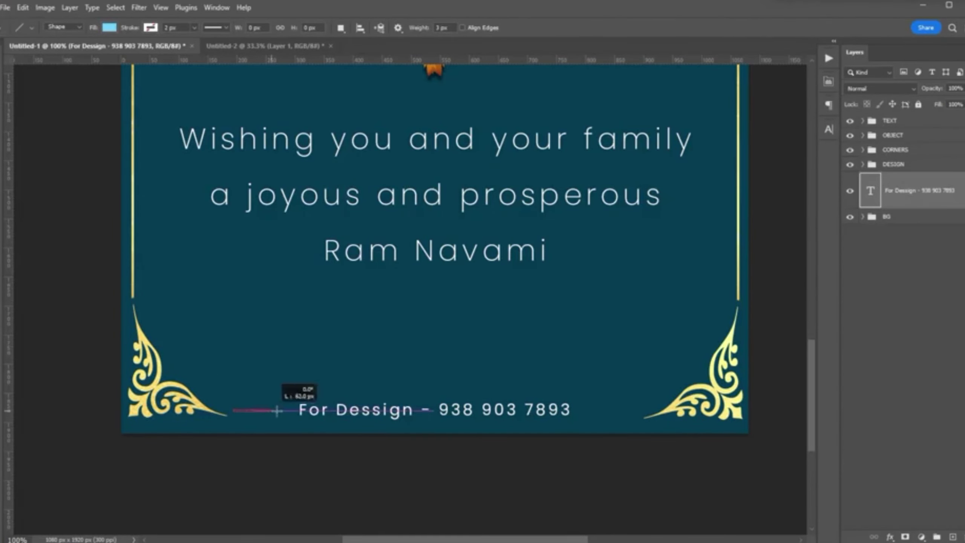
pyautogui.moveTo(277, 411); pyautogui.dragTo(295, 411)
pyautogui.press('v')
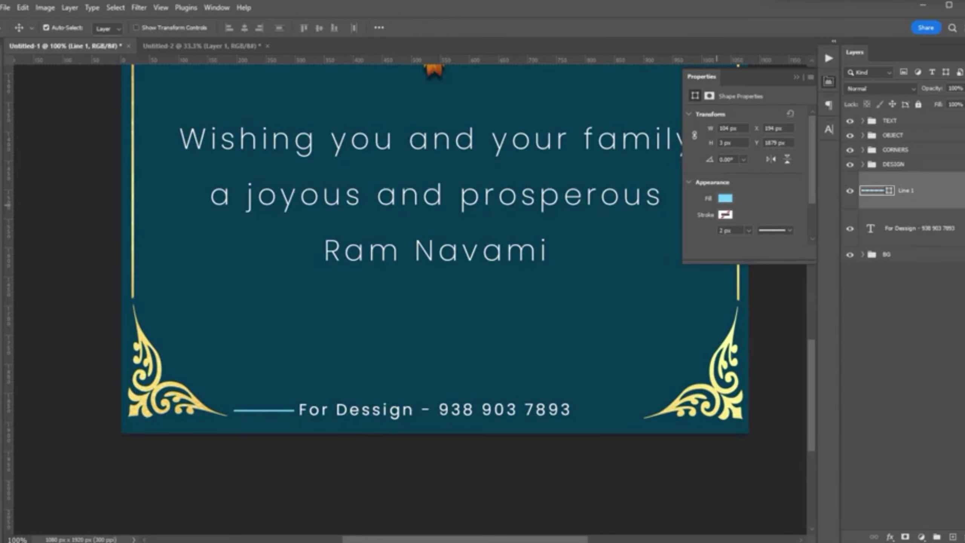
# Step: Duplicate the line and position the copy to the right of the contact text
pyautogui.hotkey('ctrl', '+')
pyautogui.moveTo(163, 296); pyautogui.dragTo(726, 303)
pyautogui.moveTo(667, 376); pyautogui.dragTo(352, 389)
pyautogui.click(519, 310)
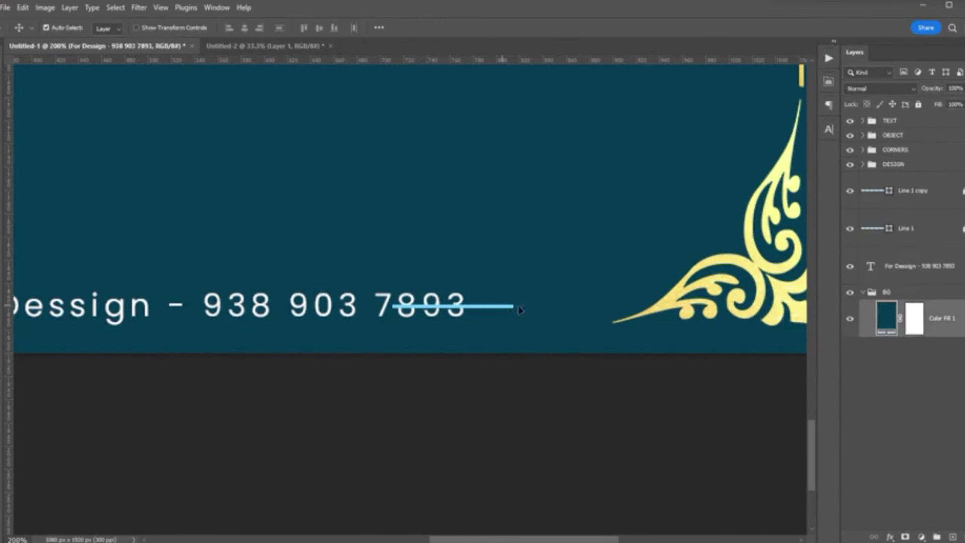
pyautogui.click(869, 294)
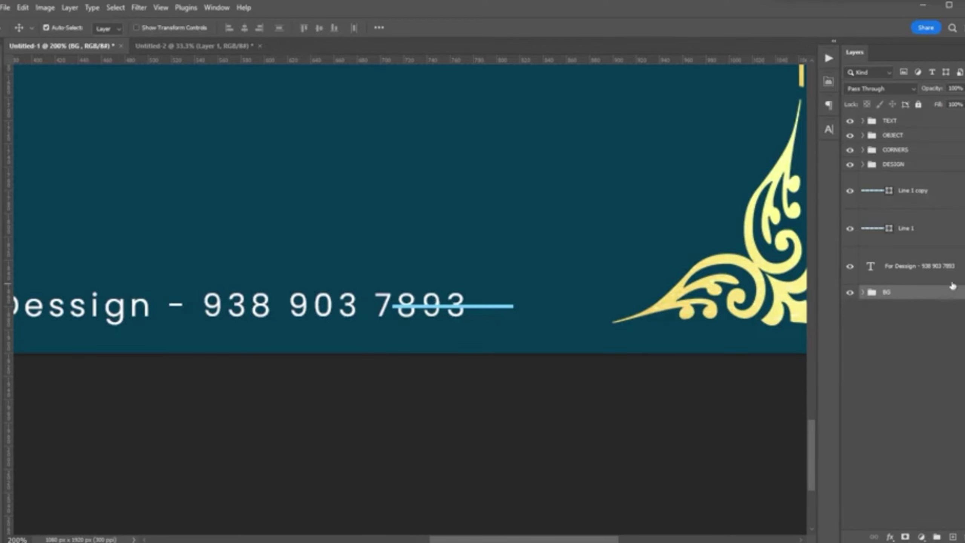
pyautogui.moveTo(501, 306); pyautogui.dragTo(584, 306)
pyautogui.moveTo(204, 326); pyautogui.dragTo(563, 332)
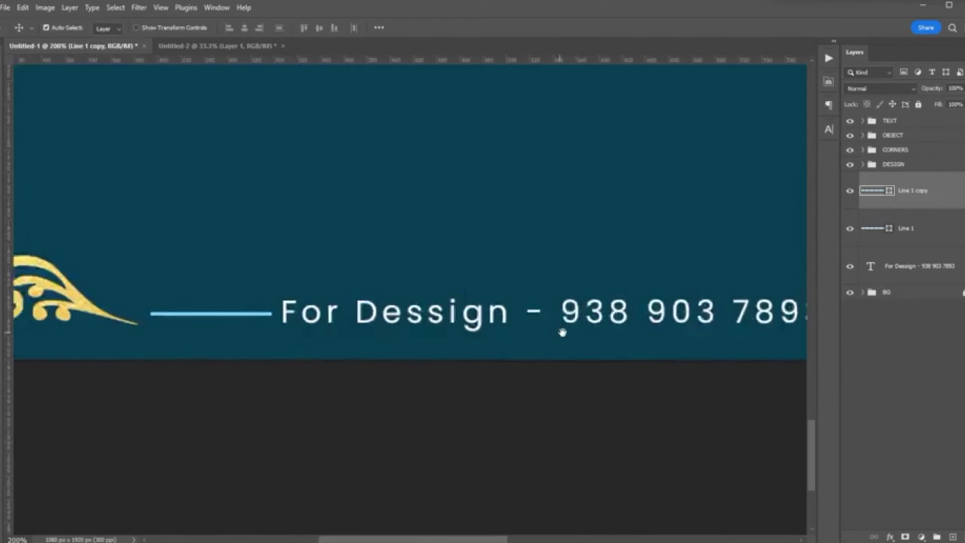
# Step: Select both the left and right line layers together
pyautogui.hscroll(5, 563, 332)
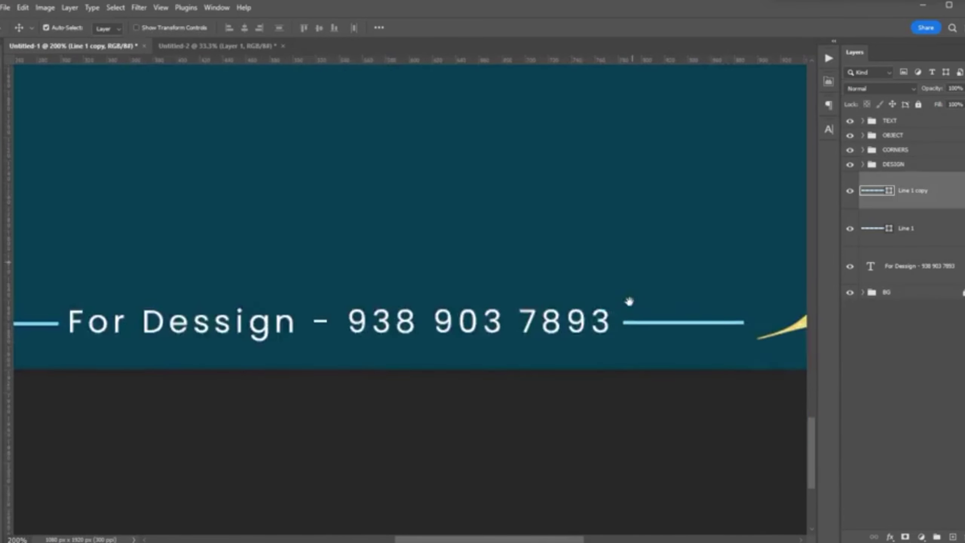
pyautogui.scroll(-3, 629, 302)
pyautogui.click(920, 228)
pyautogui.click(934, 200)
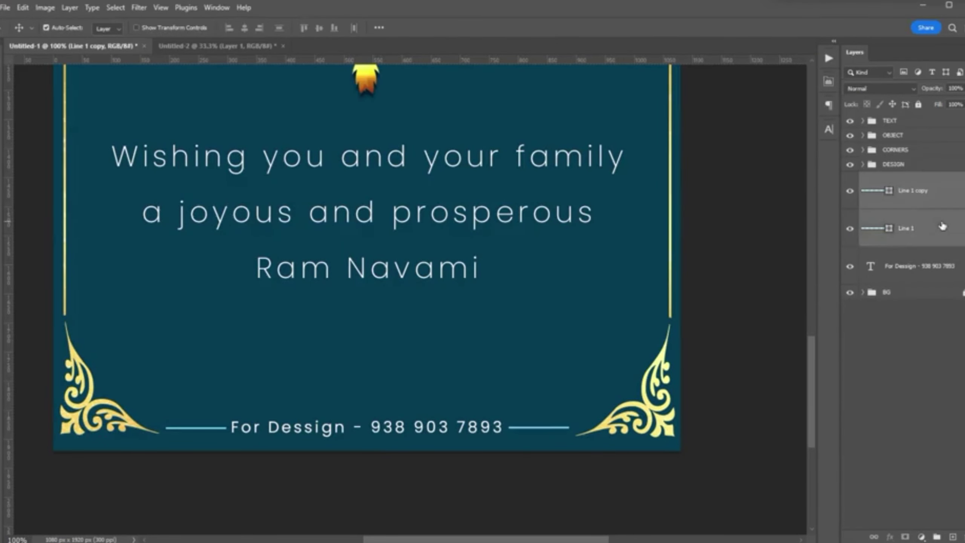
# Step: Merge the two lines and clip a pasted gold glitter texture to them
pyautogui.hotkey('ctrl', 'e')
pyautogui.hotkey('ctrl', 'v')
pyautogui.hotkey('ctrl', 't')
pyautogui.scroll(1, 479, 388)
pyautogui.press('Return')
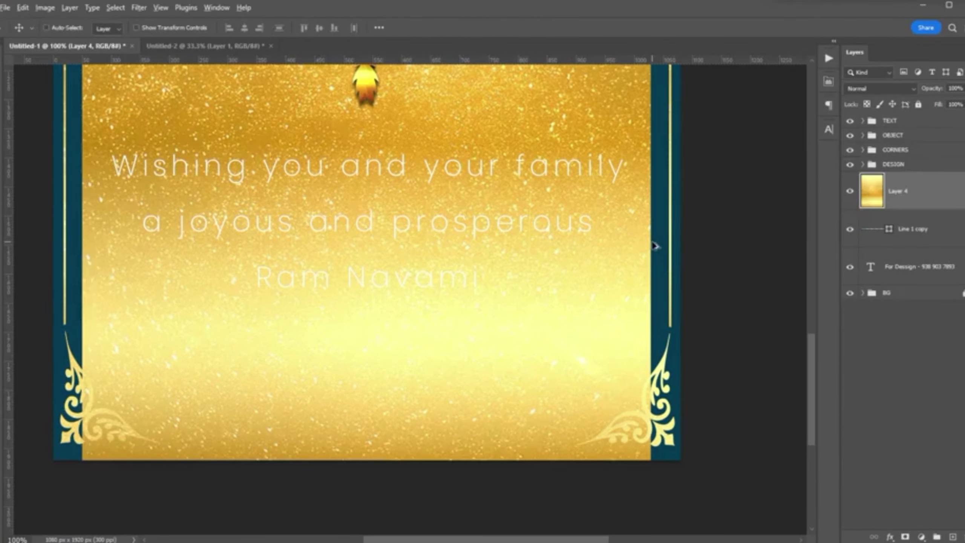
pyautogui.hotkey('ctrl', 'alt', 'g')
pyautogui.scroll(2, 592, 394)
# Step: Group the gold lines with the contact text and name the group CONTACT
pyautogui.hotkey('ctrl', 'g')
pyautogui.write('lines')
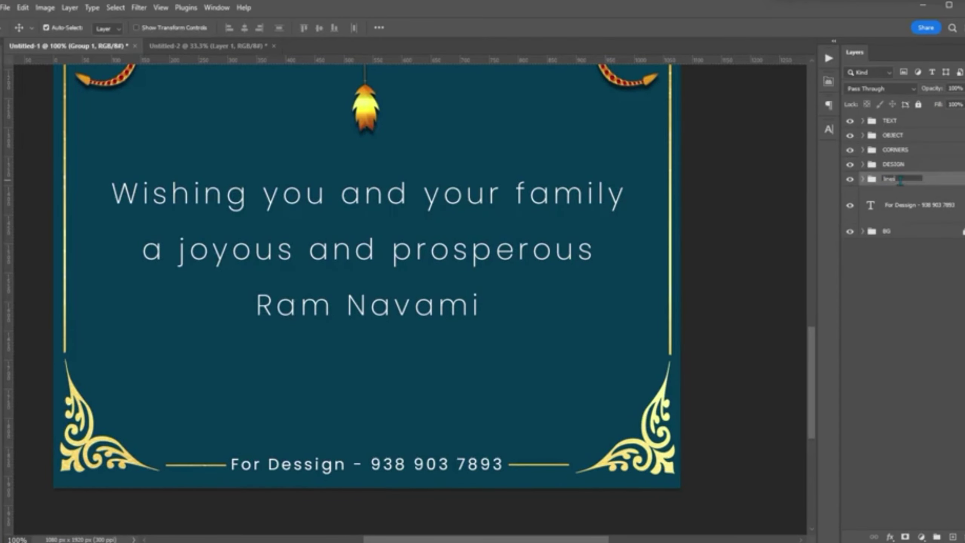
pyautogui.press('Escape')
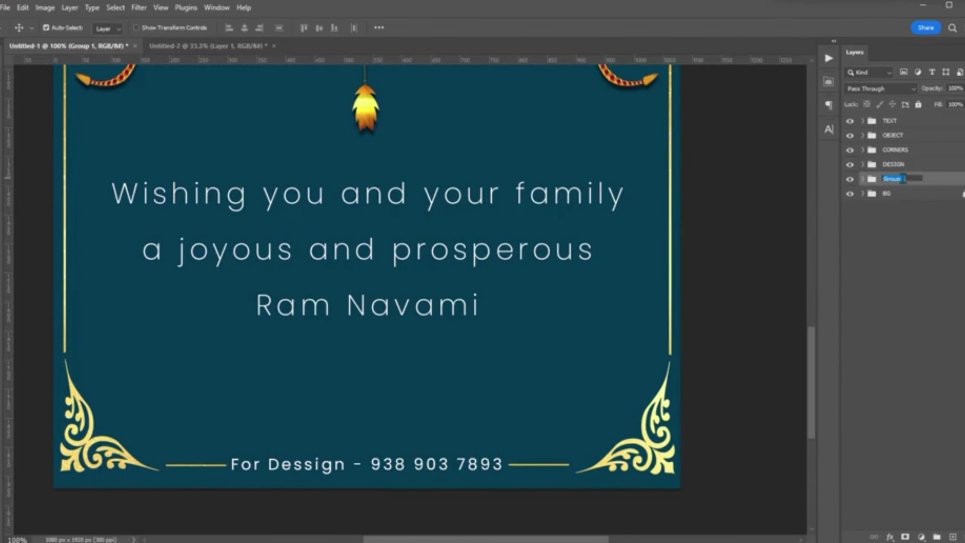
pyautogui.write('ACT')
pyautogui.press('Return')
pyautogui.hotkey('ctrl', '0')
# Step: Add a new sparkle layer, turn the brush tip to -90°, and pick a new paint colour
pyautogui.click(953, 536)
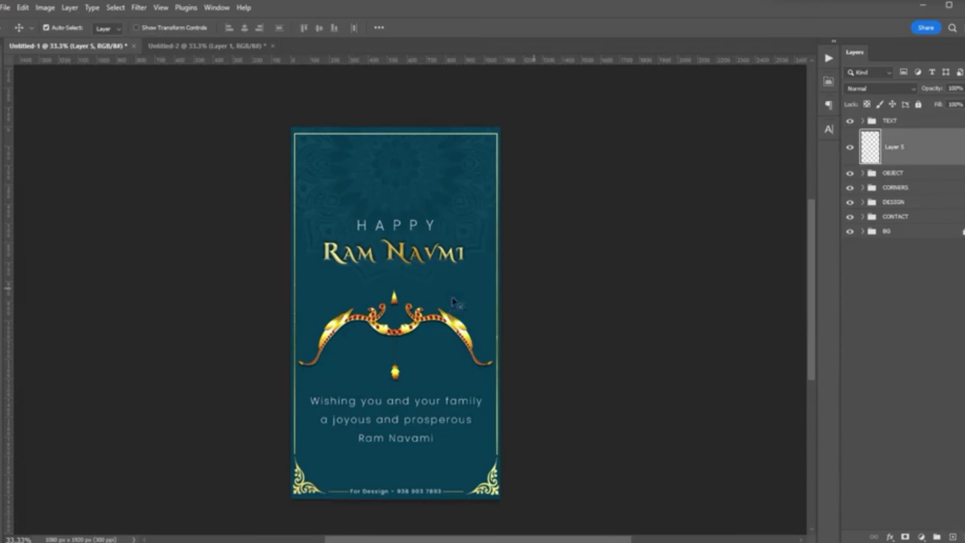
pyautogui.press('b')
pyautogui.hotkey('ctrl', '+')
pyautogui.rightClick(403, 234)
pyautogui.moveTo(449, 267)
pyautogui.mouseDown()
pyautogui.moveTo(447, 277)
pyautogui.moveTo(435, 273)
pyautogui.mouseUp()
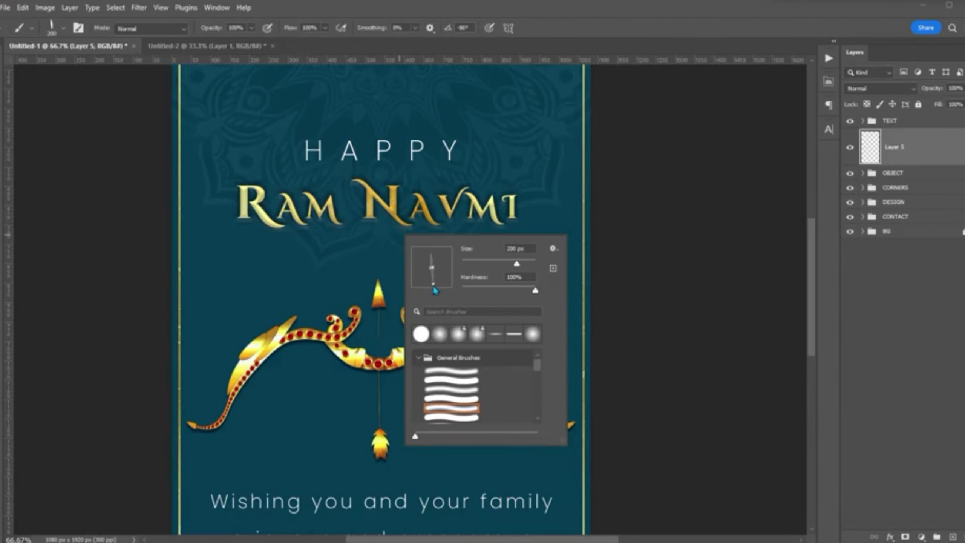
pyautogui.press('Escape')
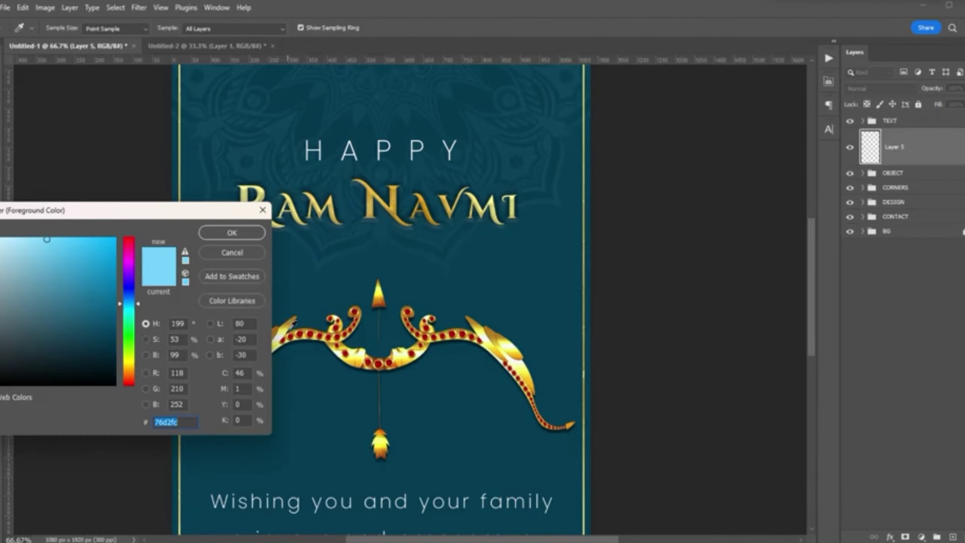
pyautogui.click(231, 231)
# Step: With a 100 px brush, stamp a vertical streak and a 0° horizontal streak above the flame
pyautogui.hotkey('ctrl', '+')
pyautogui.hotkey('ctrl', '+')
pyautogui.hotkey('ctrl', '+')
pyautogui.scroll(3, 258, 228)
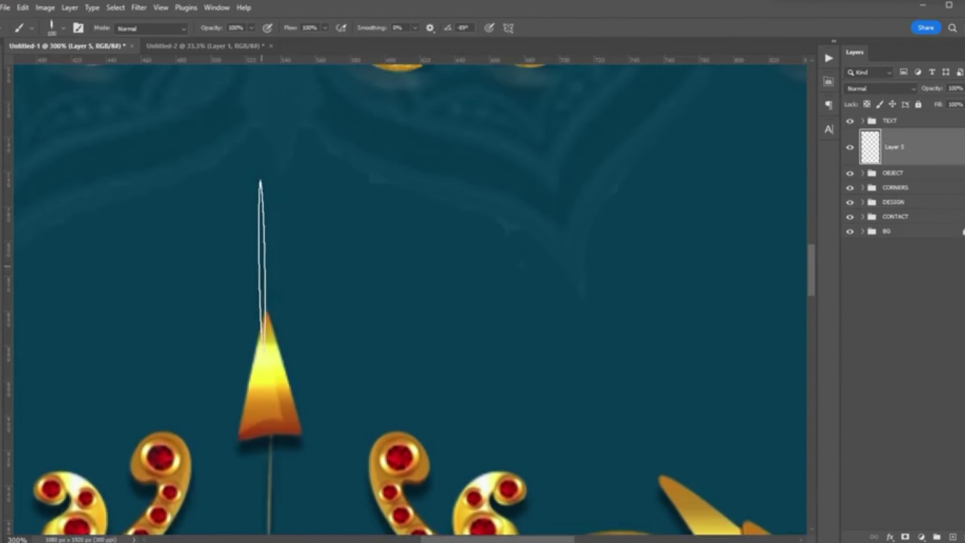
pyautogui.press('[')
pyautogui.press('[')
pyautogui.press('[')
pyautogui.rightClick(494, 307)
pyautogui.moveTo(294, 36); pyautogui.dragTo(288, 35)
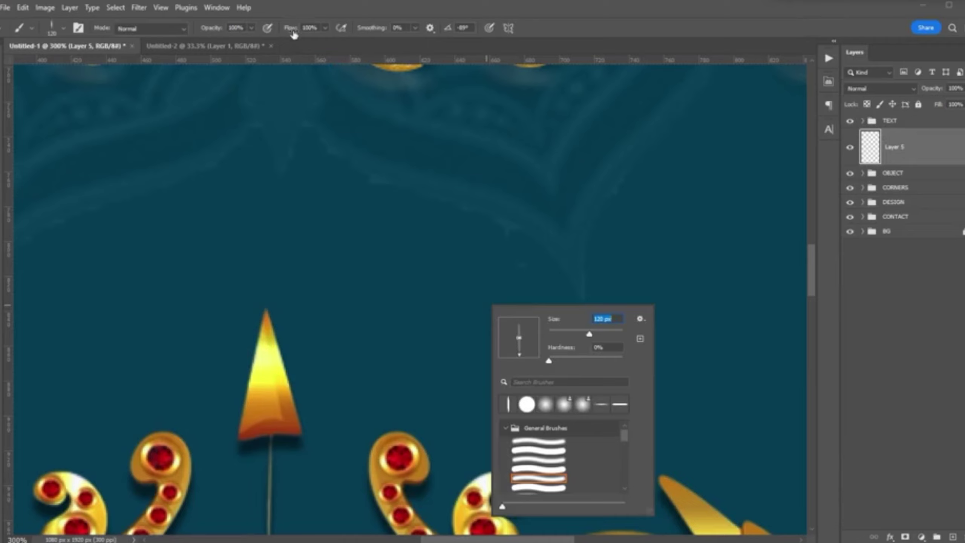
pyautogui.click(266, 224)
pyautogui.rightClick(316, 254)
pyautogui.moveTo(309, 295); pyautogui.dragTo(304, 287)
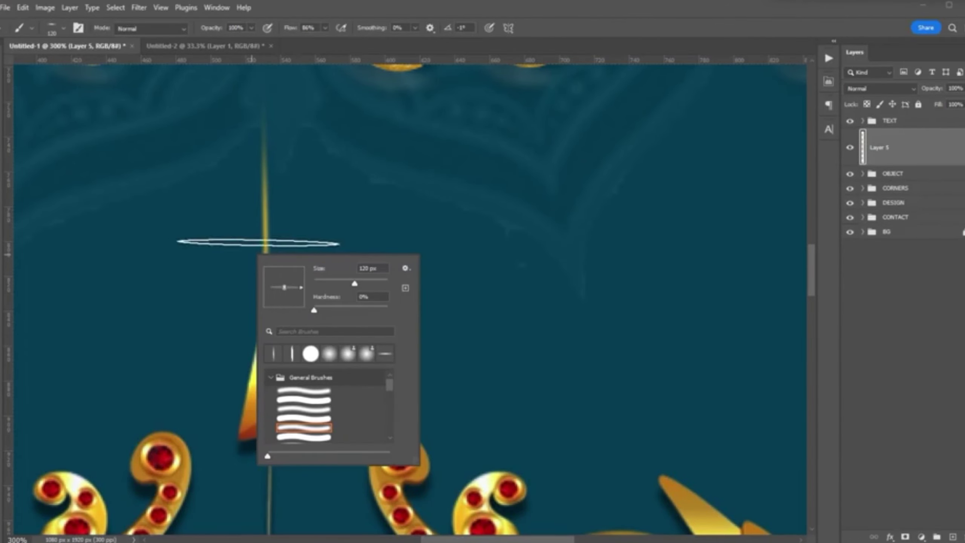
pyautogui.click(266, 243)
pyautogui.scroll(1, 276, 298)
pyautogui.scroll(1, 538, 289)
pyautogui.scroll(-1, 539, 289)
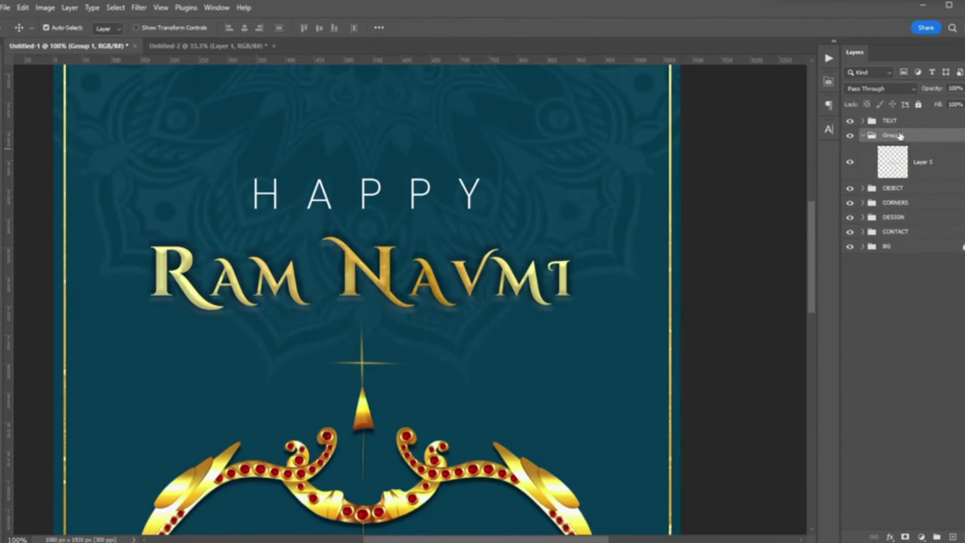
# Step: Name the group GLOW, then rotate, shrink and move the sparkle onto the flame tip
pyautogui.write('GLOW')
pyautogui.click(893, 162)
pyautogui.hotkey('ctrl', 't')
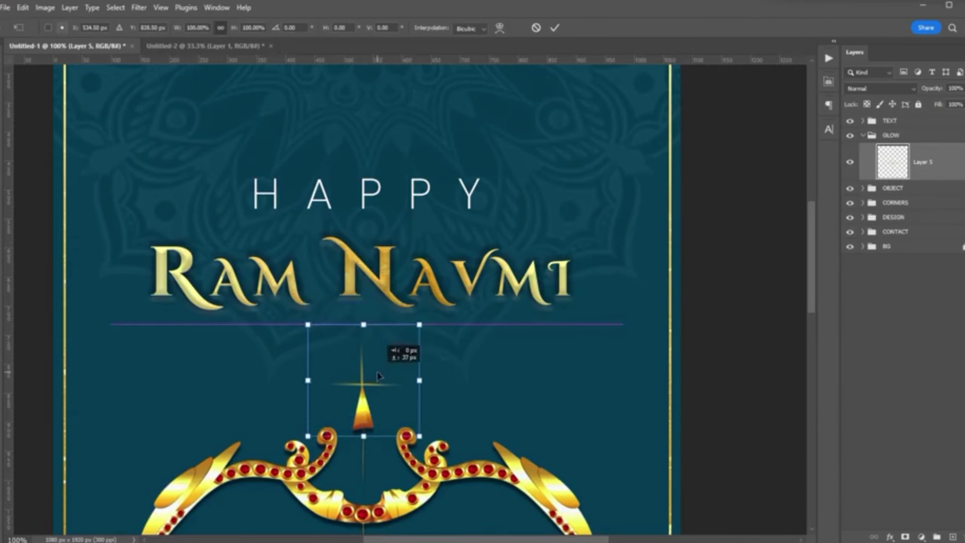
pyautogui.moveTo(466, 352)
pyautogui.mouseDown()
pyautogui.moveTo(468, 398)
pyautogui.moveTo(452, 418)
pyautogui.mouseUp()
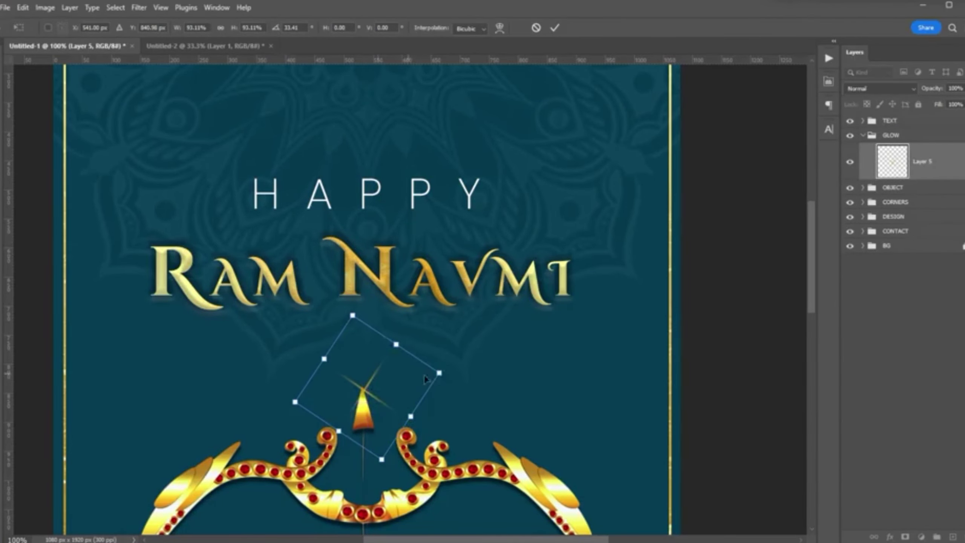
pyautogui.moveTo(424, 374); pyautogui.dragTo(419, 376)
pyautogui.scroll(2, 418, 260)
pyautogui.scroll(-5, 441, 286)
pyautogui.moveTo(364, 285); pyautogui.dragTo(366, 355)
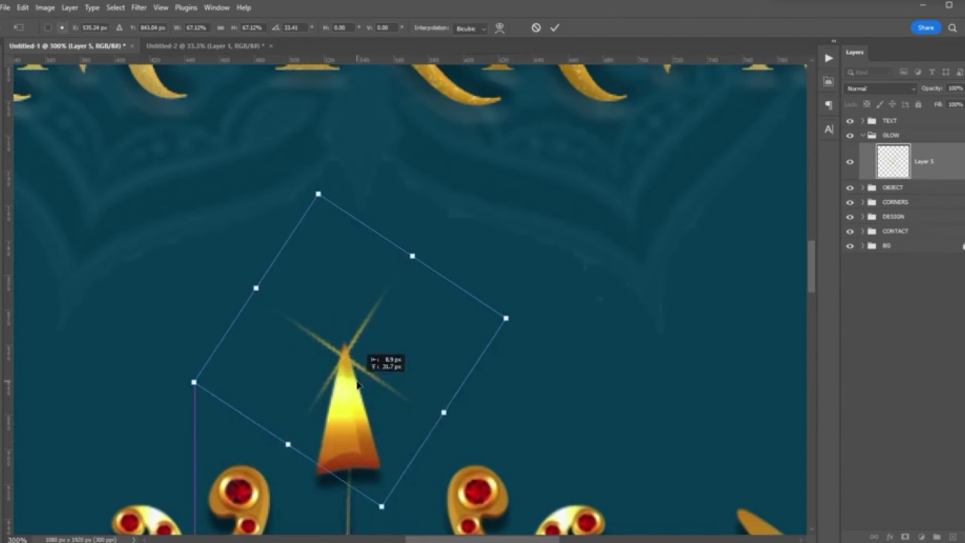
pyautogui.press('Return')
# Step: Duplicate the sparkle, set the copy to Linear Dodge (Add), and rotate it about -26°
pyautogui.hotkey('ctrl', 'j')
pyautogui.doubleClick(927, 160)
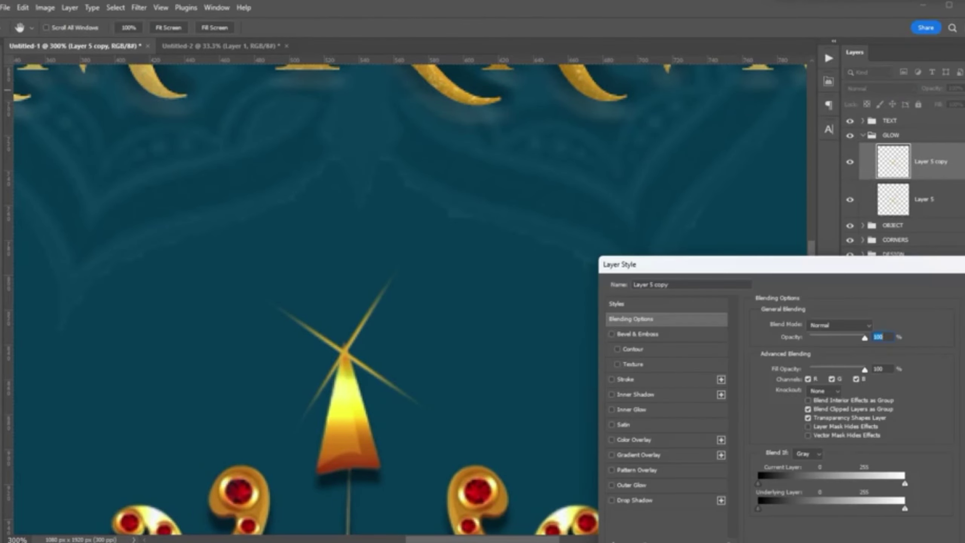
pyautogui.press('Escape')
pyautogui.click(894, 89)
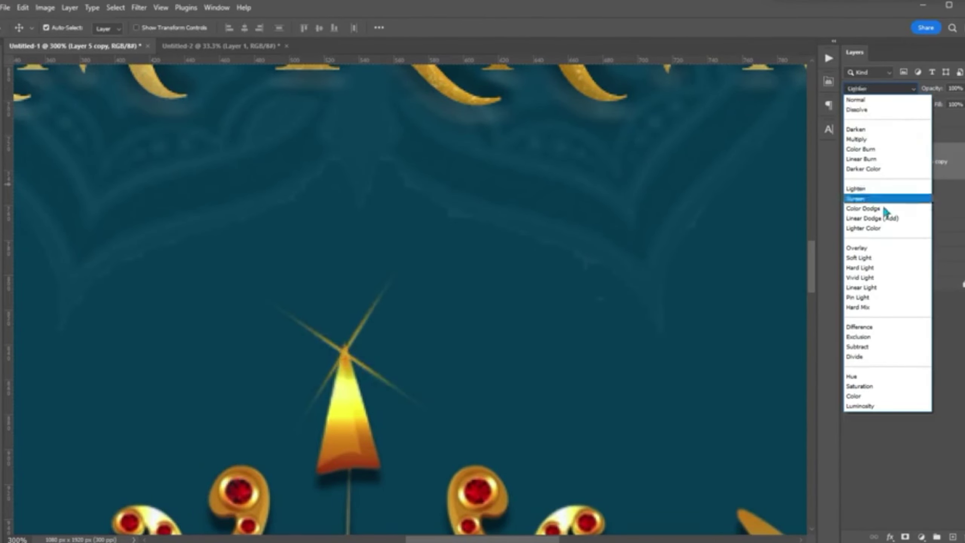
pyautogui.click(874, 219)
pyautogui.hotkey('ctrl', 't')
pyautogui.moveTo(452, 451); pyautogui.dragTo(512, 403)
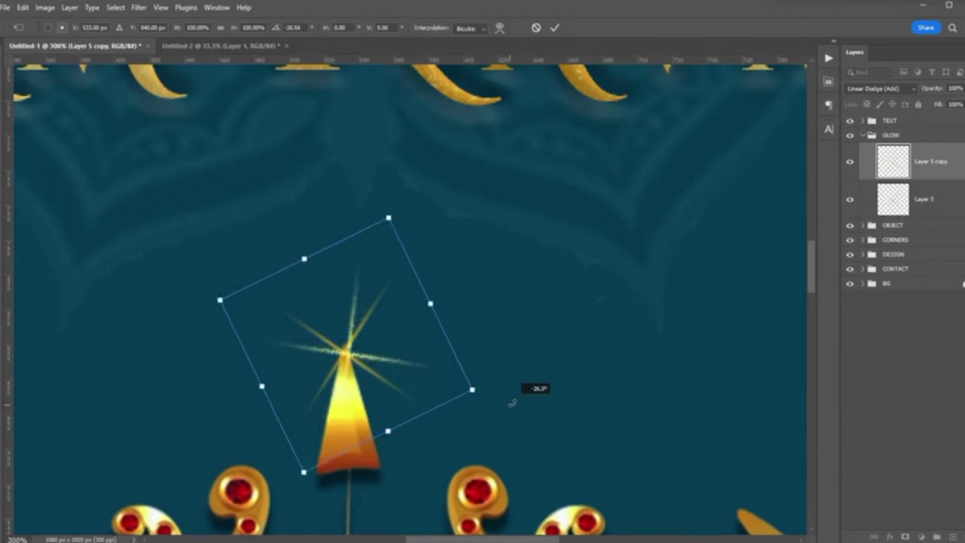
pyautogui.moveTo(416, 400); pyautogui.dragTo(395, 337)
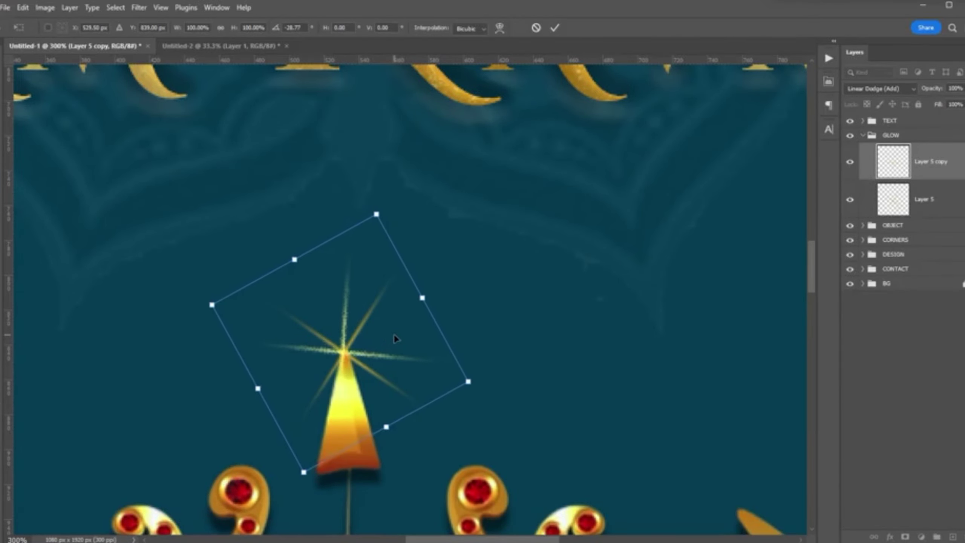
pyautogui.click(555, 28)
pyautogui.scroll(2, 602, 347)
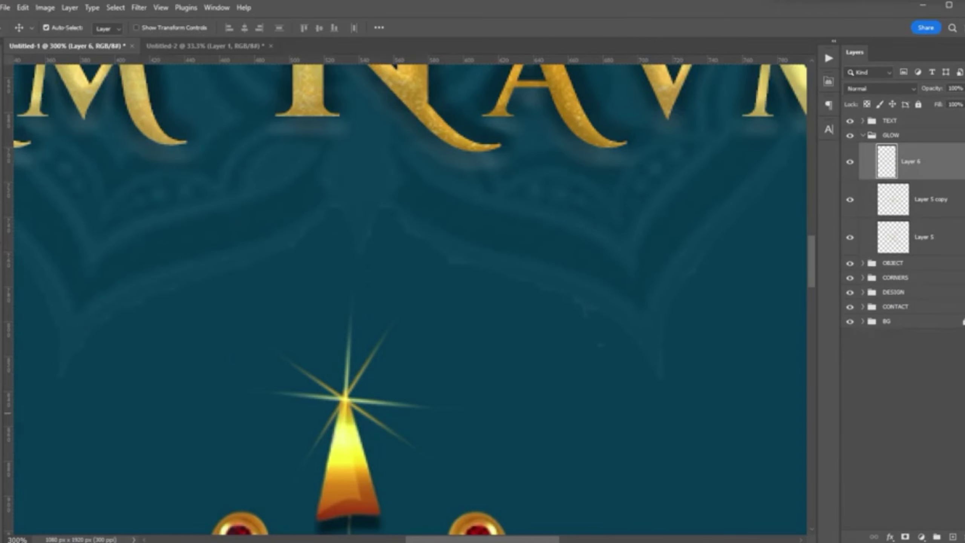
# Step: Set up a smaller, lower-strength soft brush for the golden glow at the arrow tip
pyautogui.press('b')
pyautogui.rightClick(419, 335)
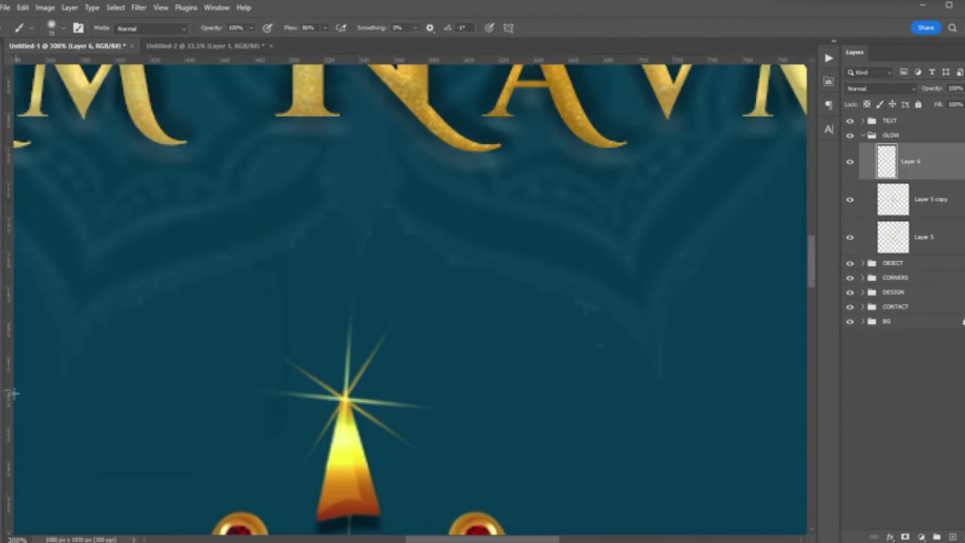
pyautogui.scroll(1, 450, 396)
pyautogui.press('[')
pyautogui.press('[')
pyautogui.press('[')
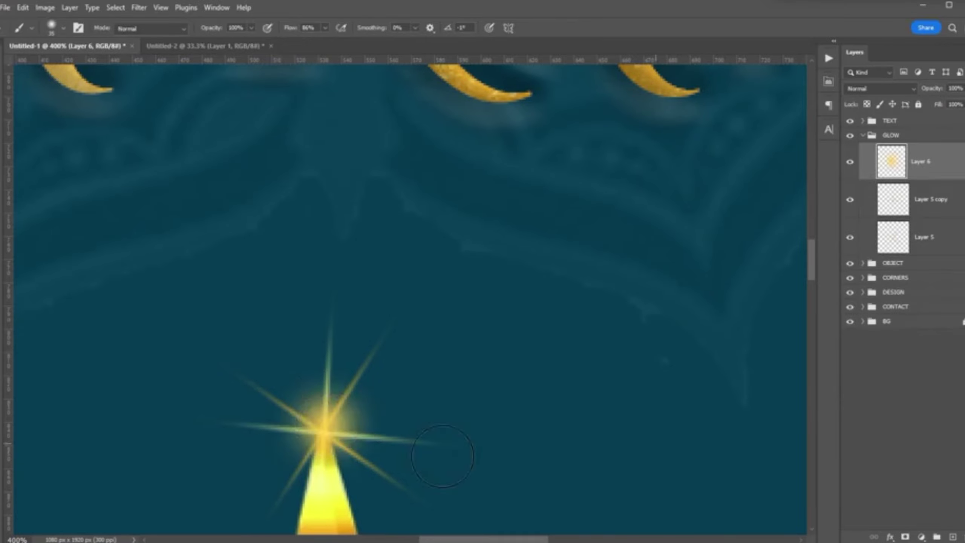
pyautogui.hotkey('shift', '5')
pyautogui.hotkey('shift', '7')
pyautogui.scroll(-2, 372, 331)
pyautogui.press(']')
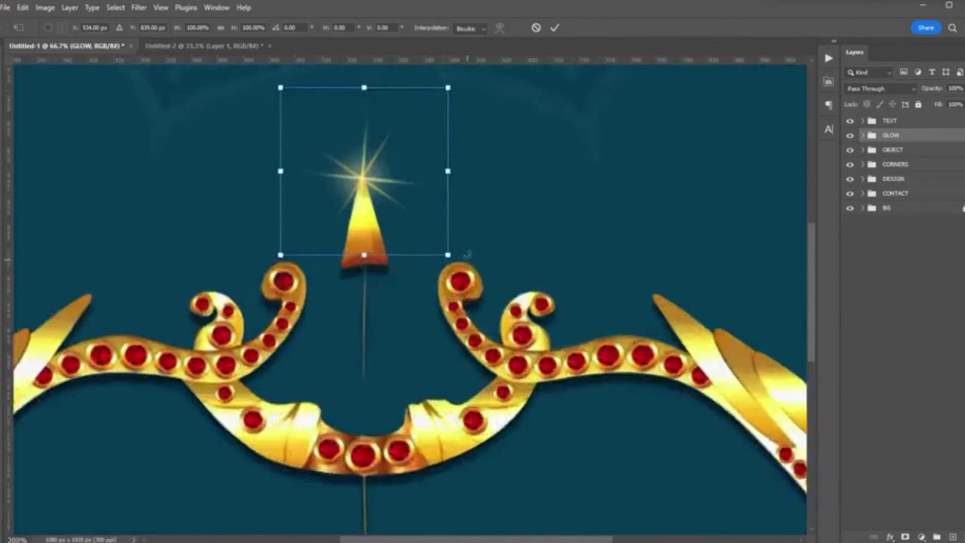
# Step: Commit the GLOW group scaled down to 80% and zoom out
pyautogui.click(555, 27)
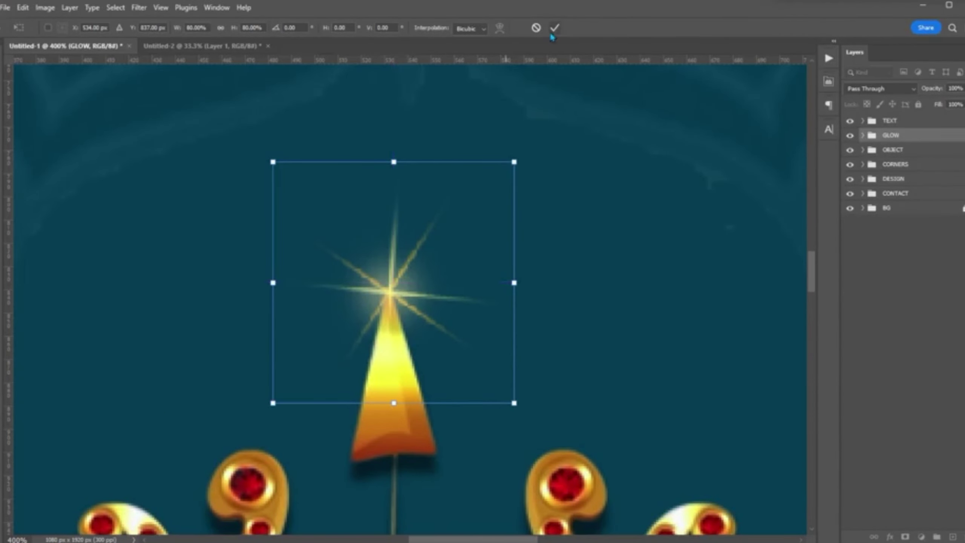
pyautogui.press('b')
pyautogui.hotkey('ctrl', '-')
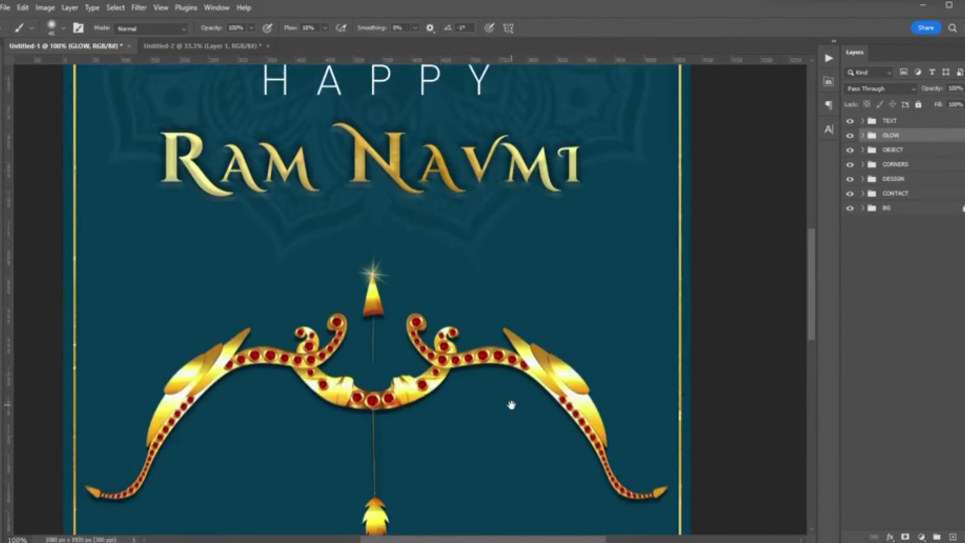
# Step: Shrink a copied sparkle glow and place it on the I of the title
pyautogui.hotkey('ctrl', '-')
pyautogui.hotkey('ctrl', '+')
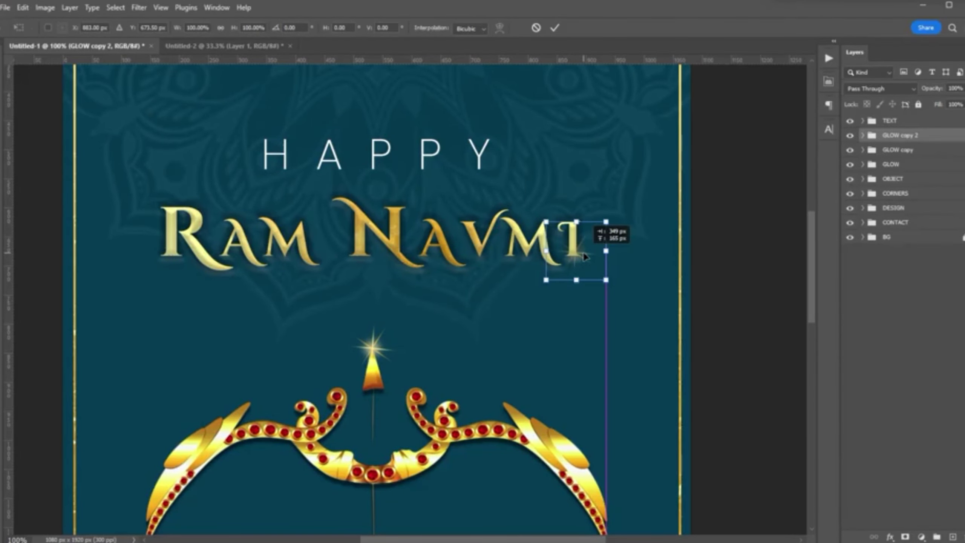
pyautogui.hotkey('ctrl', '+')
pyautogui.hotkey('ctrl', '+')
pyautogui.moveTo(567, 249); pyautogui.dragTo(558, 253)
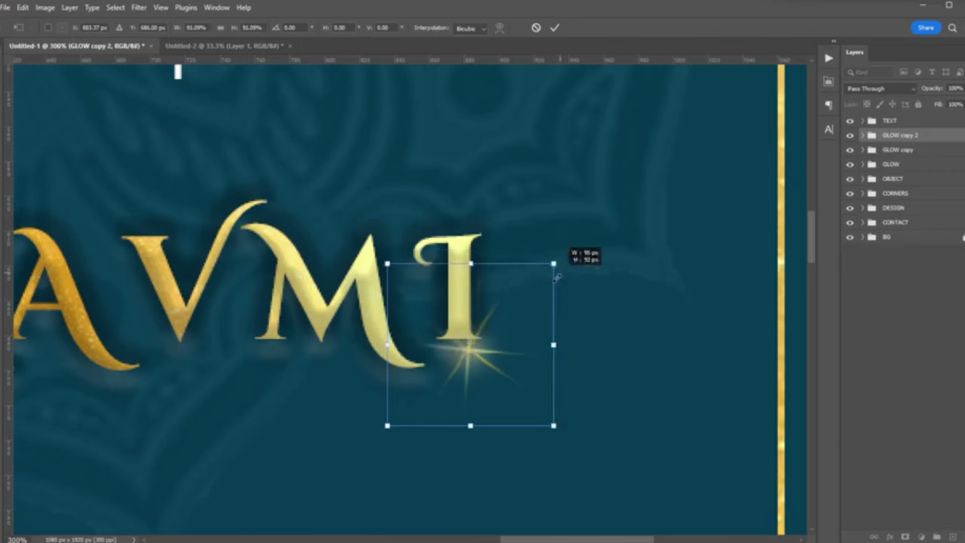
pyautogui.moveTo(913, 143); pyautogui.dragTo(912, 118)
pyautogui.moveTo(478, 335); pyautogui.dragTo(471, 335)
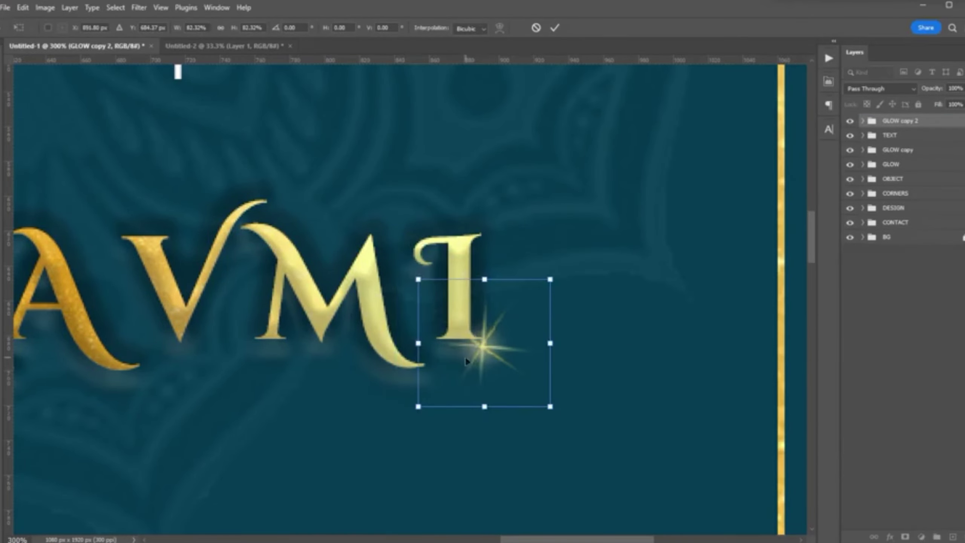
pyautogui.click(554, 28)
# Step: Duplicate the sparkle and move the copy onto the N's top tip
pyautogui.hotkey('ctrl', 'j')
pyautogui.hotkey('ctrl', 't')
pyautogui.hscroll(-5, 468, 361)
pyautogui.moveTo(772, 327)
pyautogui.mouseDown()
pyautogui.moveTo(82, 180)
pyautogui.moveTo(59, 163)
pyautogui.mouseUp()
pyautogui.scroll(3, 57, 156)
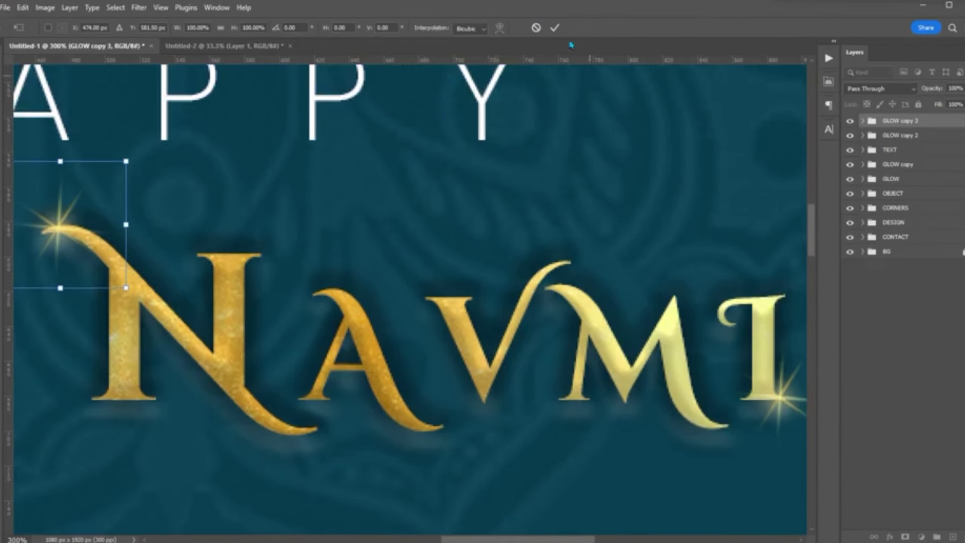
pyautogui.click(555, 28)
pyautogui.press('b')
pyautogui.scroll(-5, 409, 356)
pyautogui.scroll(2, 409, 356)
pyautogui.scroll(2, 527, 345)
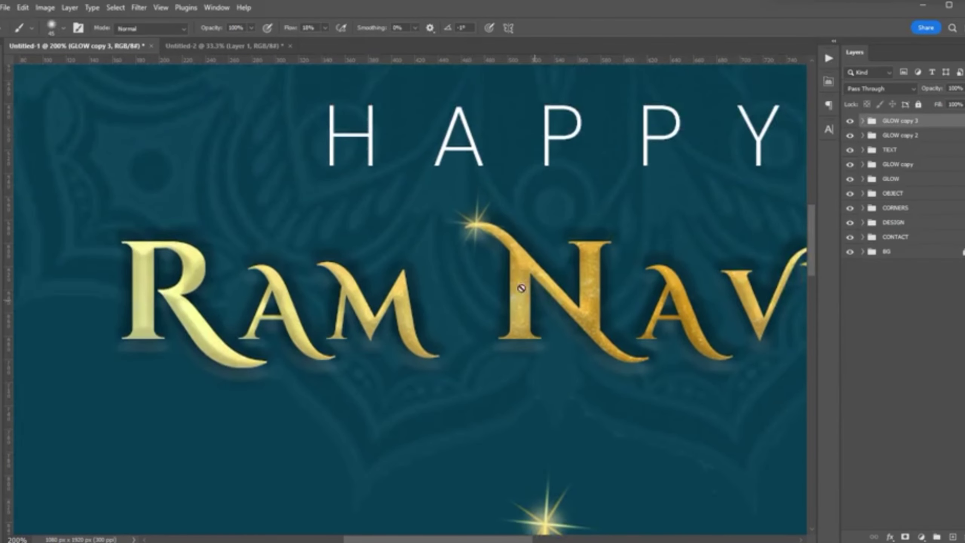
# Step: Duplicate the N's sparkle and move the copy onto the top of the R
pyautogui.hotkey('ctrl', 'j')
pyautogui.hotkey('ctrl', 't')
pyautogui.moveTo(204, 258); pyautogui.dragTo(159, 285)
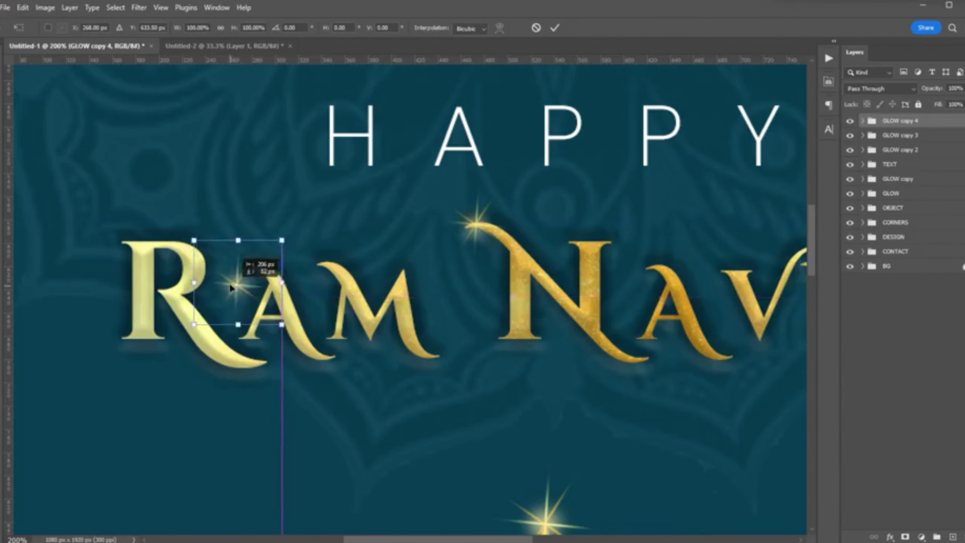
pyautogui.scroll(1, 382, 257)
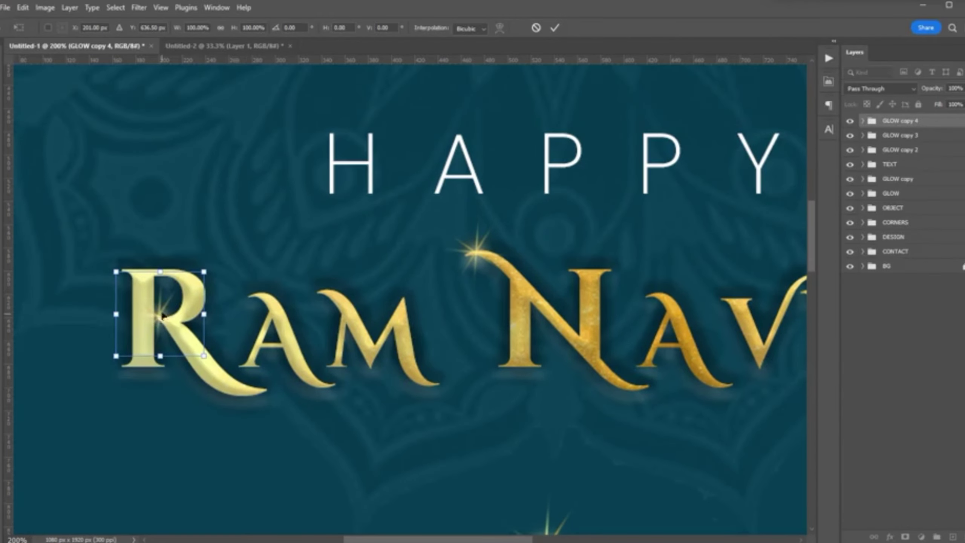
pyautogui.press('Return')
# Step: Group the three new sparkle layers and name the group GLOW
pyautogui.press('b')
pyautogui.hotkey('ctrl', '0')
pyautogui.scroll(1, 565, 378)
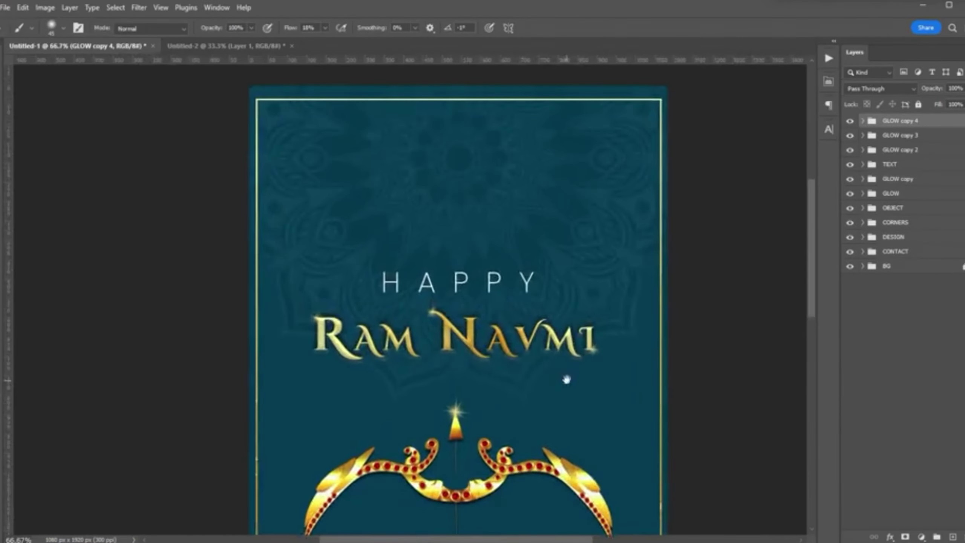
pyautogui.scroll(2, 701, 304)
pyautogui.keyDown('shift'); pyautogui.click(901, 149); pyautogui.keyUp('shift')
pyautogui.hotkey('ctrl', 'g')
pyautogui.doubleClick(895, 121)
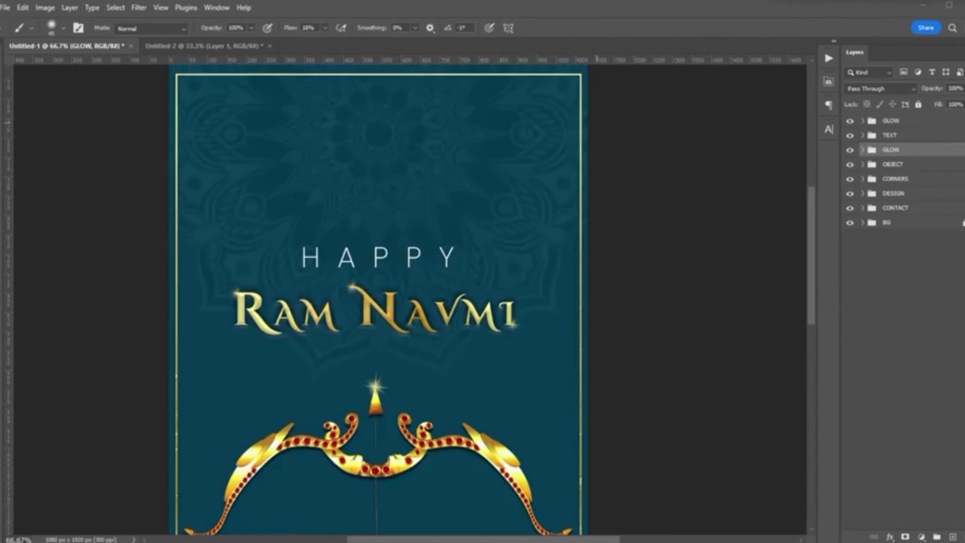
# Step: Open PS PNG LOGO.png from the design folder
pyautogui.click(5, 7)
pyautogui.click(15, 26)
pyautogui.click(31, 297)
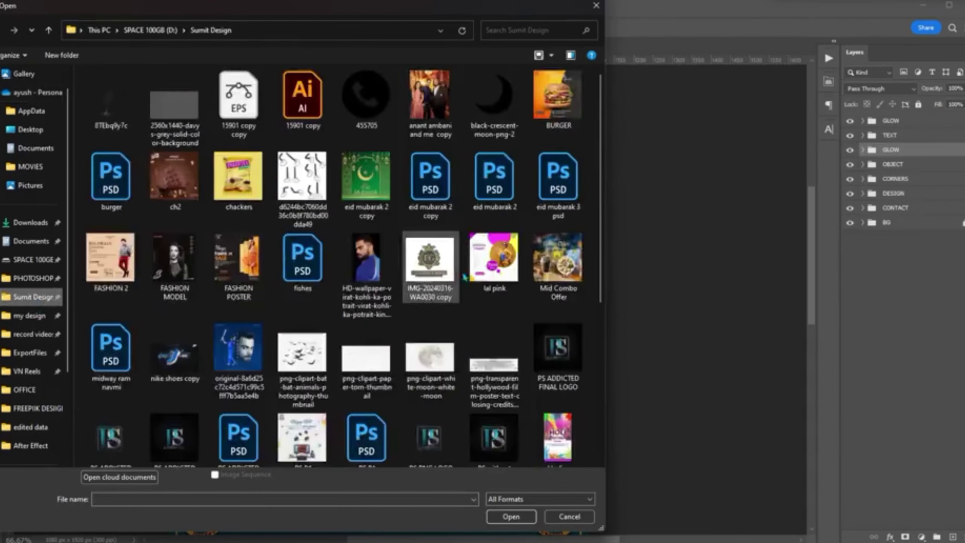
pyautogui.scroll(-3, 439, 217)
pyautogui.click(436, 213)
pyautogui.doubleClick(437, 213)
# Step: Bring the logo into the poster, shrink it, and move it to the top centre
pyautogui.moveTo(409, 227)
pyautogui.mouseDown()
pyautogui.moveTo(312, 126)
pyautogui.moveTo(441, 233)
pyautogui.mouseUp()
pyautogui.hotkey('ctrl', 't')
pyautogui.moveTo(690, 491)
pyautogui.mouseDown()
pyautogui.moveTo(206, 271)
pyautogui.moveTo(188, 230)
pyautogui.mouseUp()
pyautogui.moveTo(148, 207); pyautogui.dragTo(374, 175)
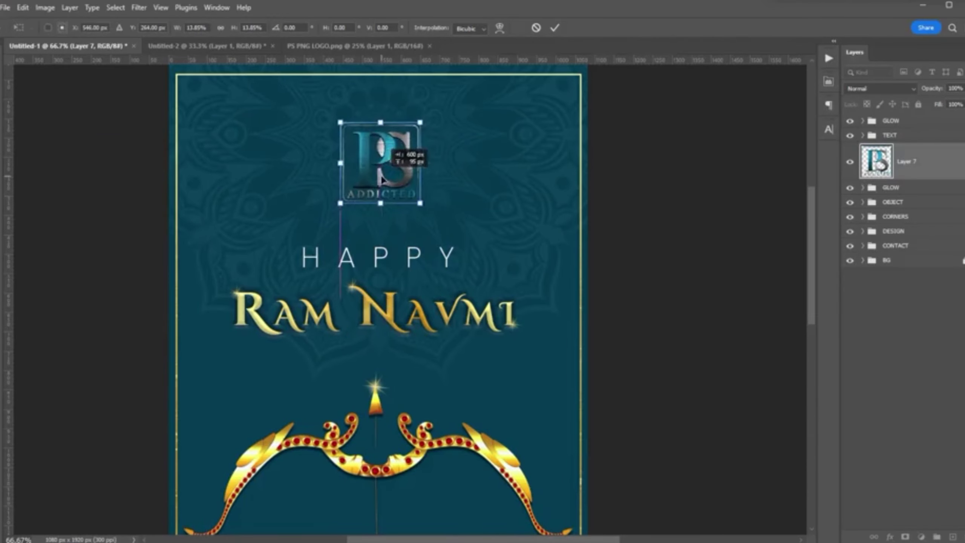
pyautogui.press('Return')
# Step: Shrink the logo further and centre it horizontally above HAPPY
pyautogui.scroll(-2, 384, 179)
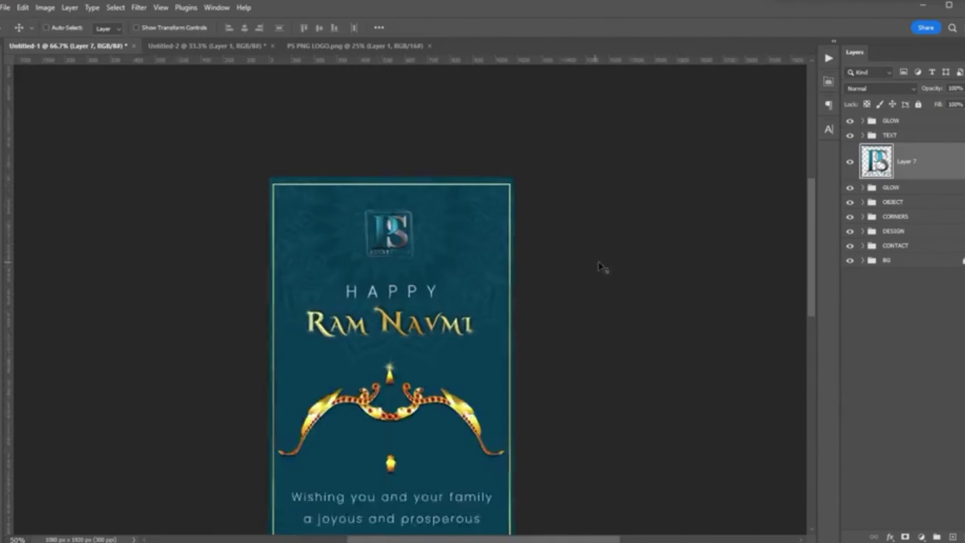
pyautogui.scroll(2, 384, 179)
pyautogui.moveTo(380, 178); pyautogui.dragTo(394, 174)
pyautogui.hotkey('ctrl', 't')
pyautogui.moveTo(425, 142); pyautogui.dragTo(414, 162)
pyautogui.moveTo(389, 187); pyautogui.dragTo(382, 187)
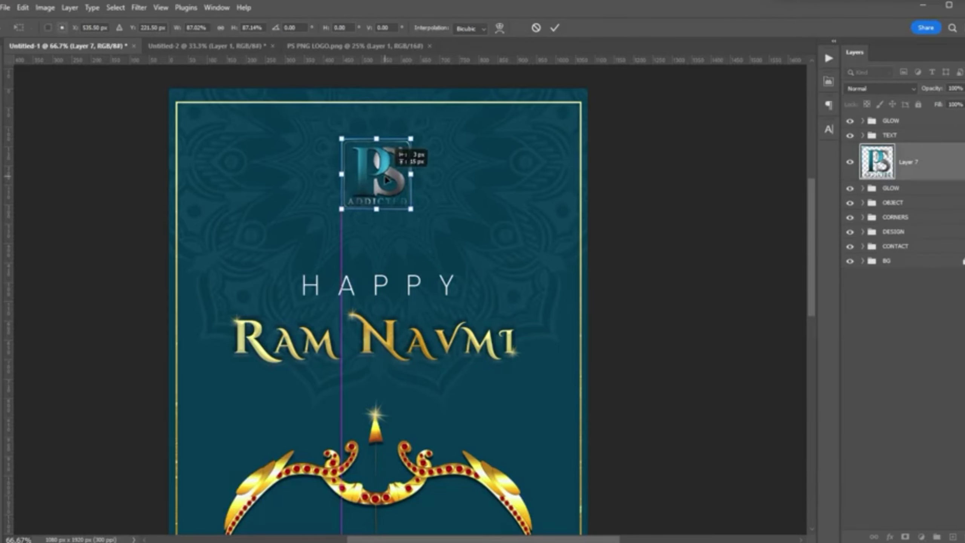
pyautogui.moveTo(396, 164); pyautogui.dragTo(384, 169)
pyautogui.scroll(-5, 539, 341)
# Step: Group the logo layer (Layer 7) into a new group named LOGO
pyautogui.scroll(4, 479, 348)
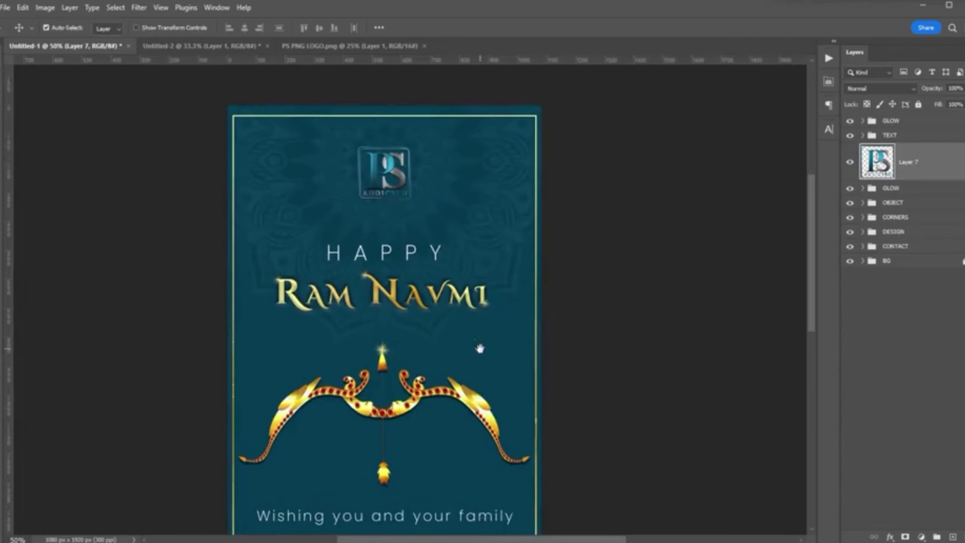
pyautogui.scroll(-1, 480, 348)
pyautogui.hotkey('ctrl', 'g')
pyautogui.doubleClick(887, 151)
pyautogui.press('Escape')
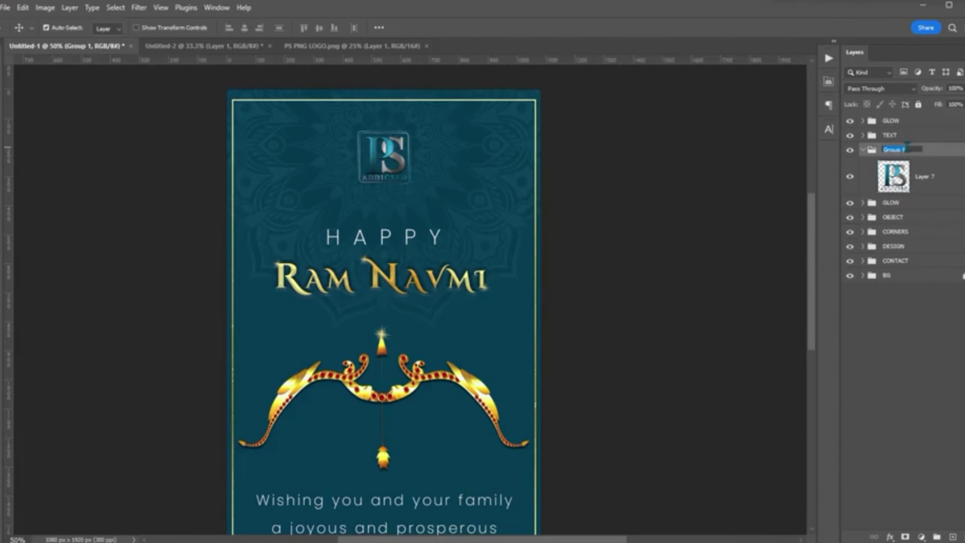
pyautogui.write('LOGO')
# Step: Add a dark-coloured drop shadow to the logo layer
pyautogui.doubleClick(937, 177)
pyautogui.click(642, 500)
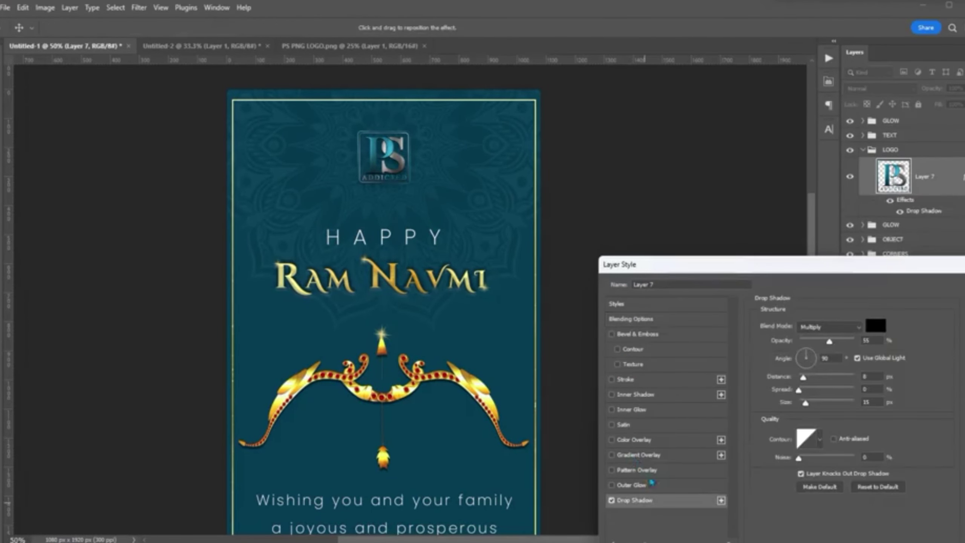
pyautogui.click(876, 326)
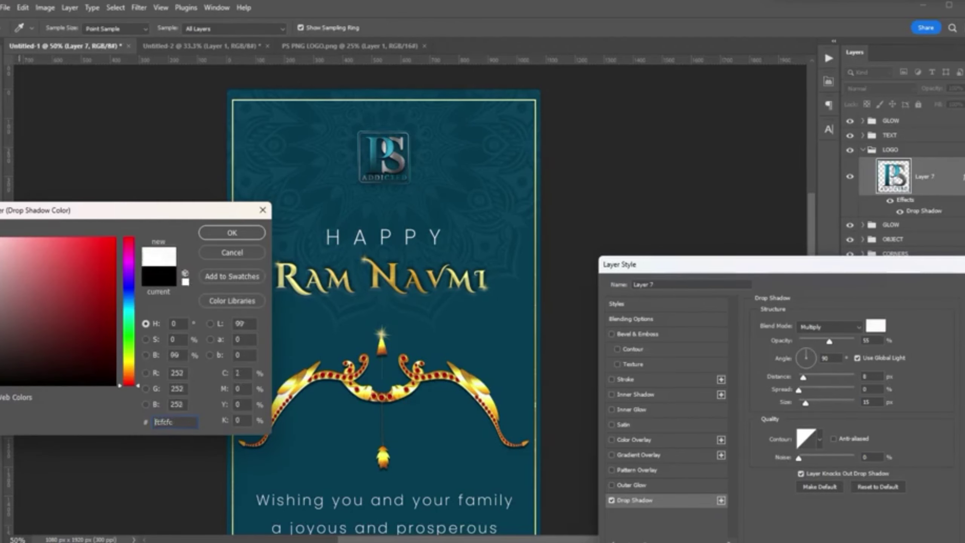
pyautogui.click(23, 334)
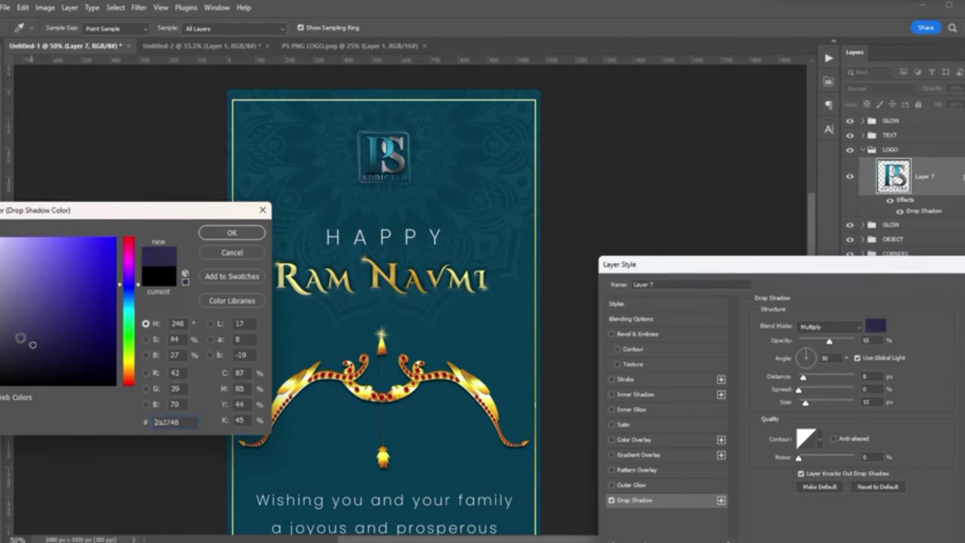
pyautogui.click(232, 233)
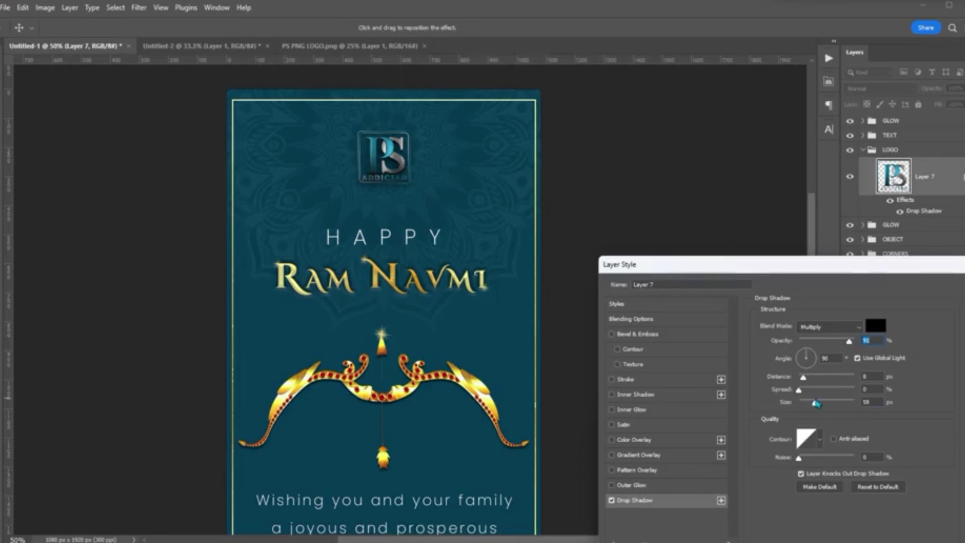
pyautogui.press('Return')
# Step: Zoom out to view the whole poster and collapse the LOGO group
pyautogui.scroll(-2, 616, 296)
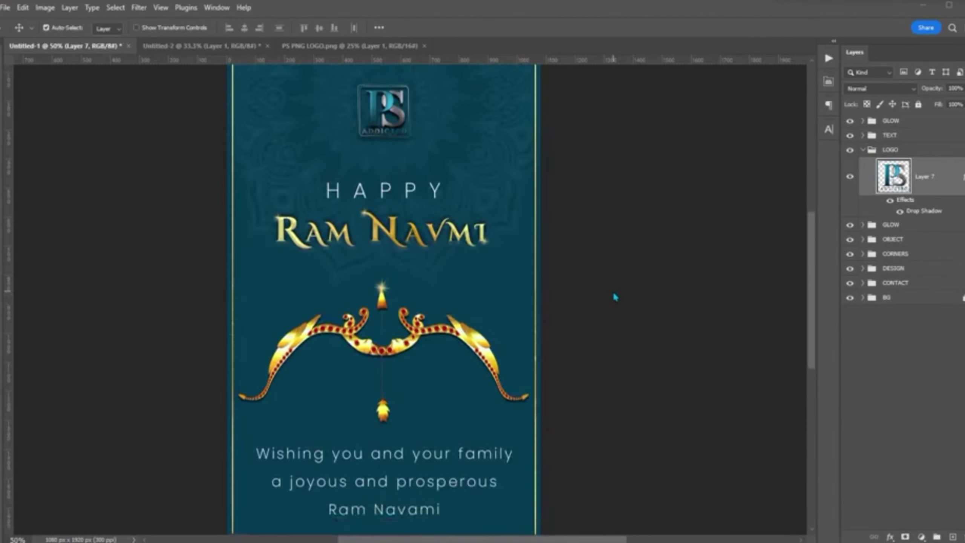
pyautogui.hotkey('ctrl', '-')
pyautogui.click(864, 150)
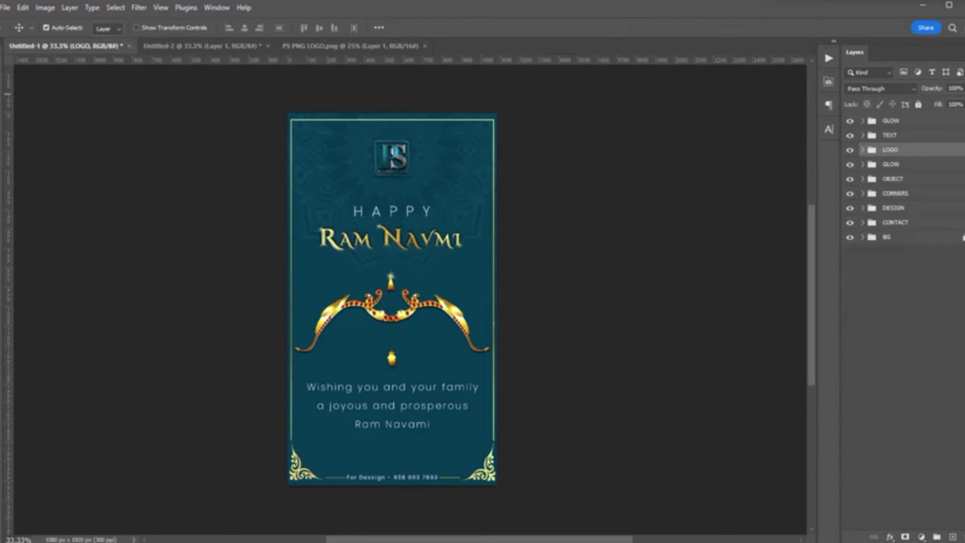